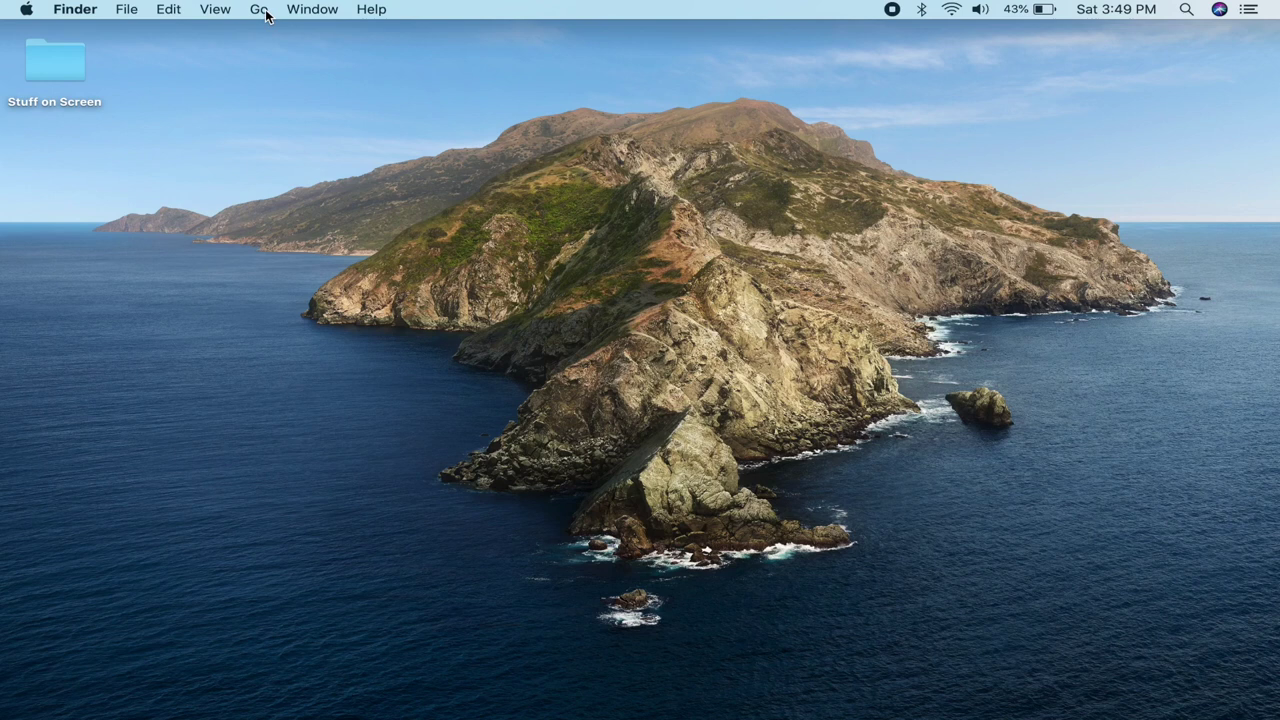
Open Audio MIDI Setup from the Utilities folder.
{"action": "left_click", "coordinate": [262, 10]}
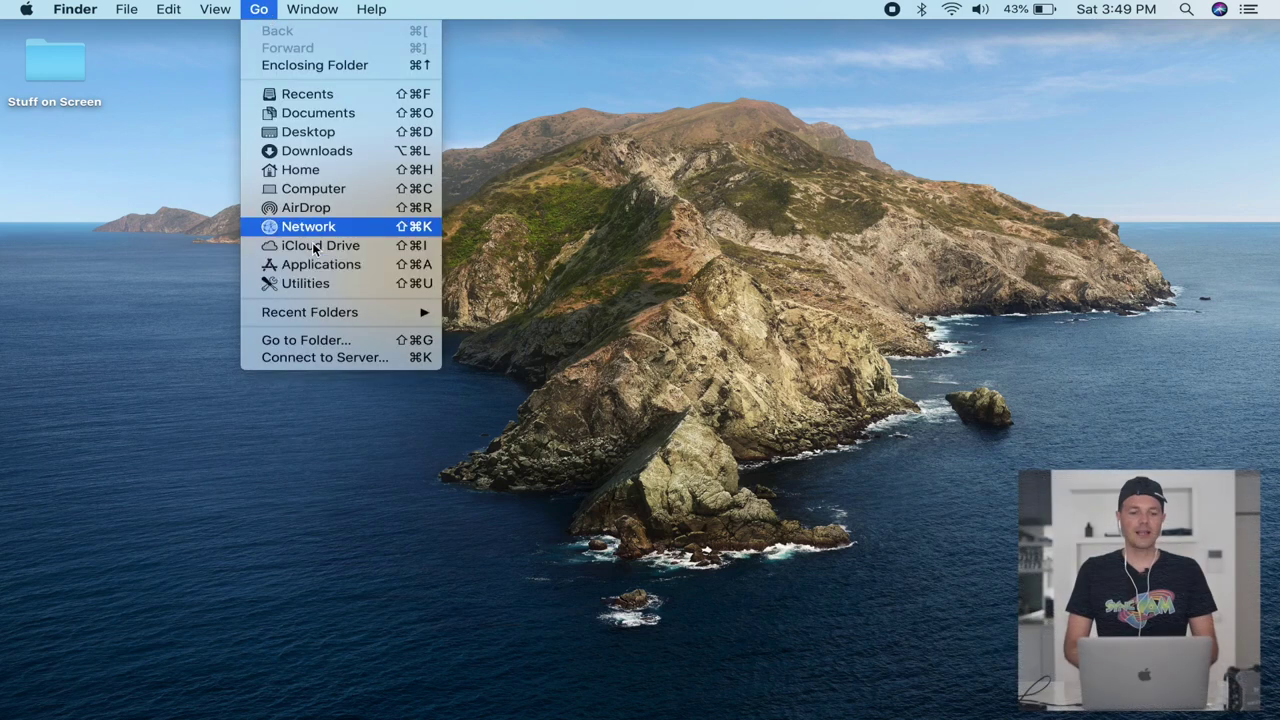
{"action": "left_click", "coordinate": [313, 285]}
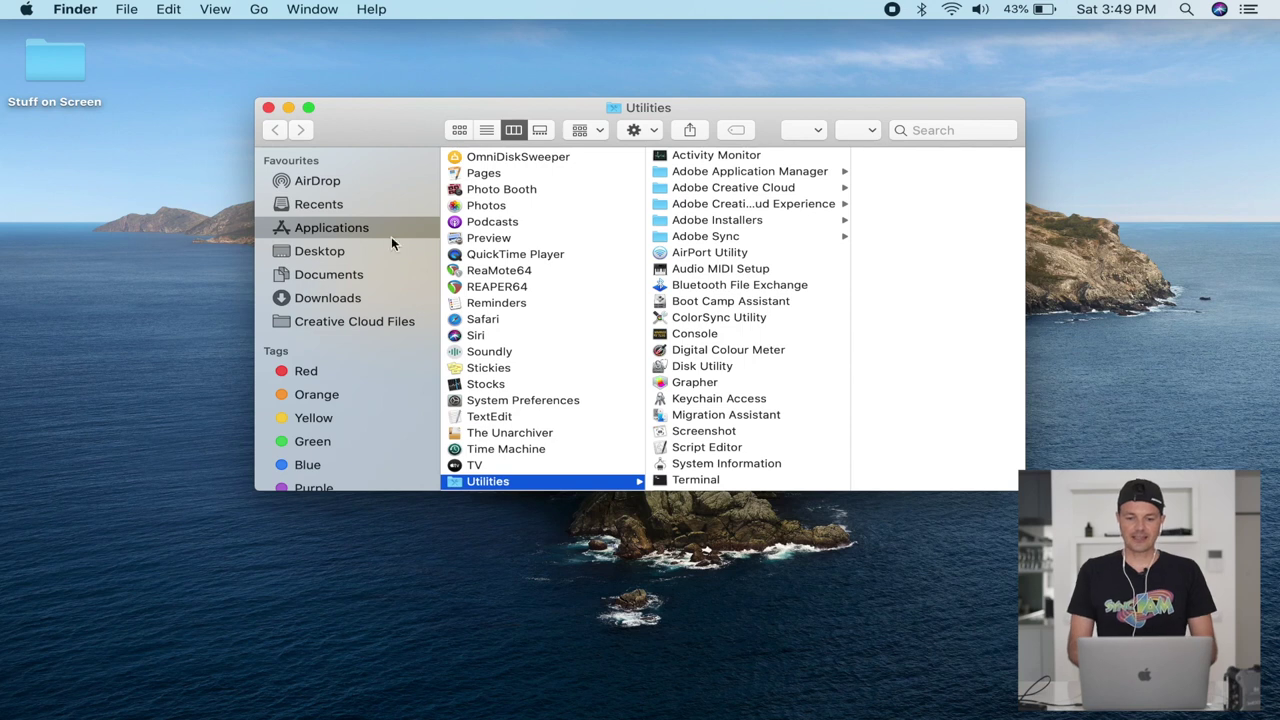
{"action": "double_click", "coordinate": [699, 270]}
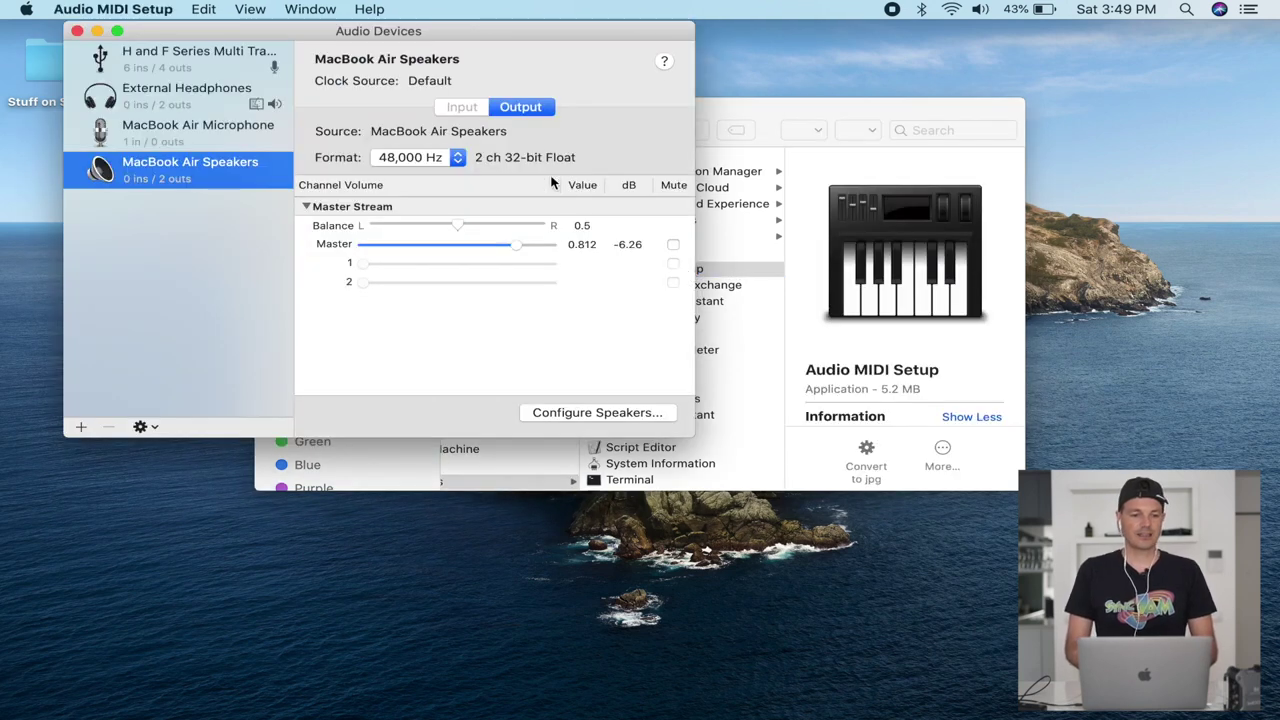
Check the input and output channels of the H and F Series Multi Track Usb Audio device, then close both windows.
{"action": "left_click", "coordinate": [187, 66]}
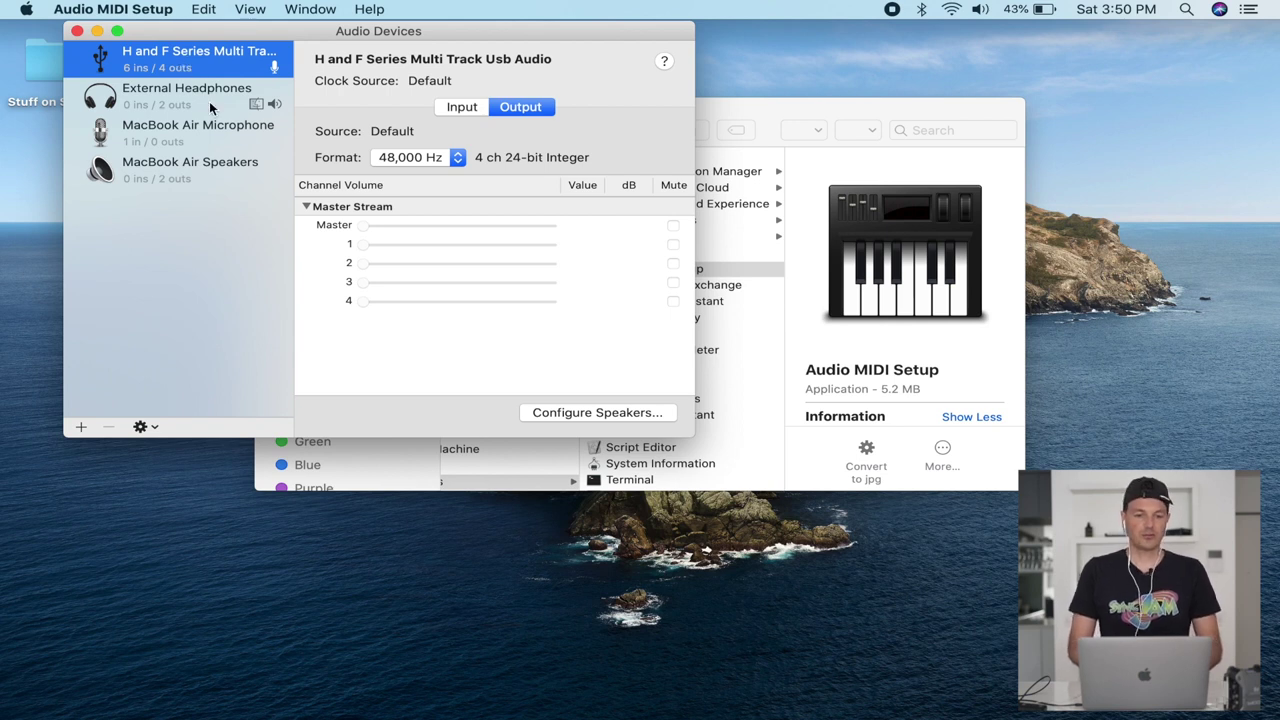
{"action": "left_click", "coordinate": [462, 107]}
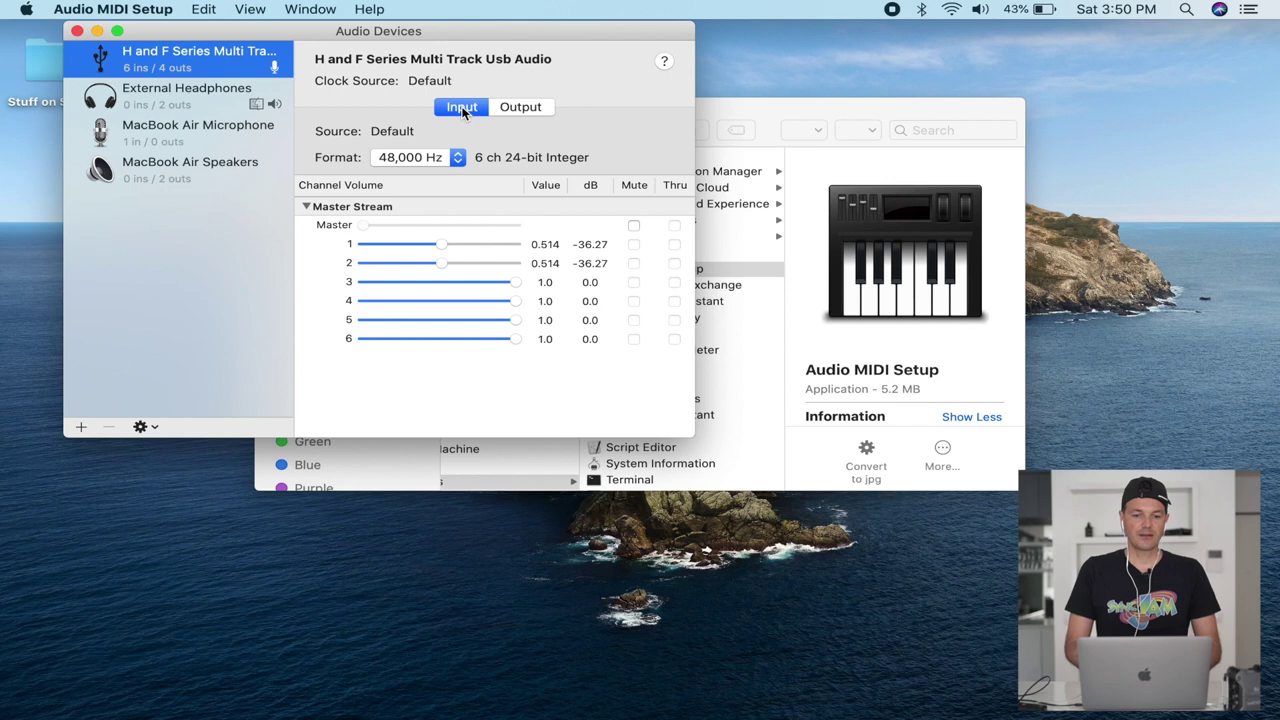
{"action": "left_click", "coordinate": [517, 111]}
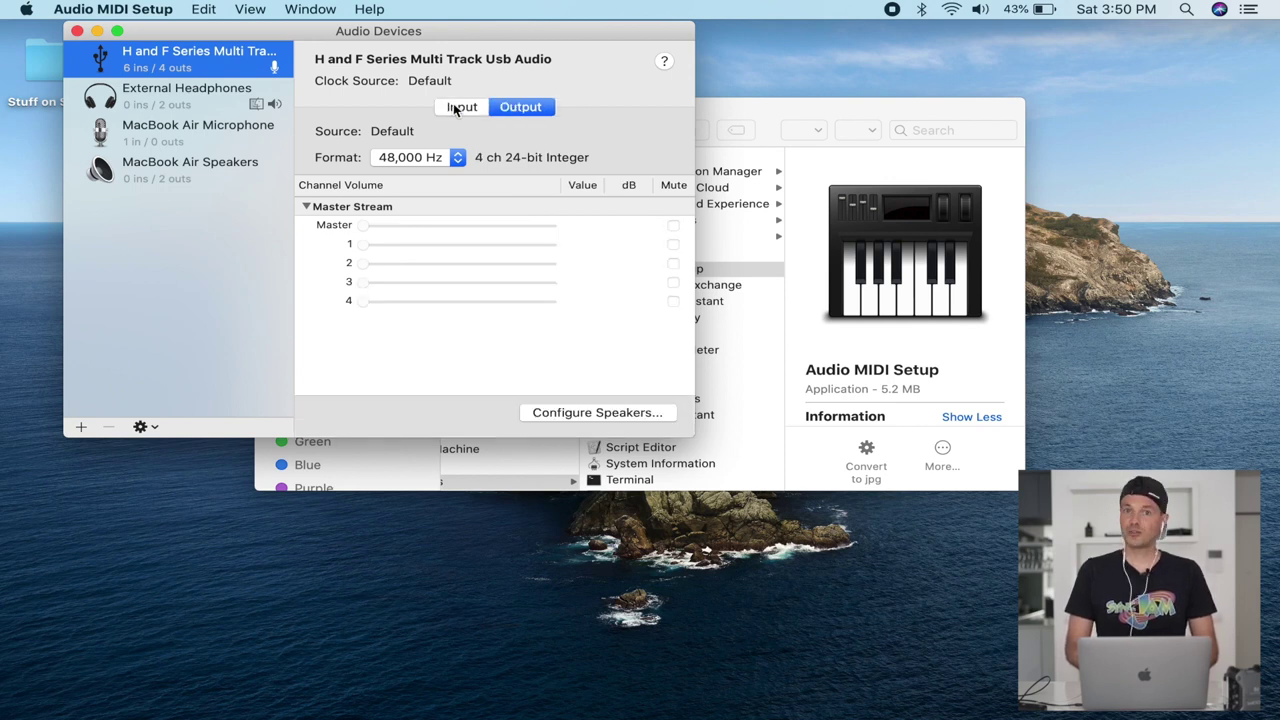
{"action": "left_click", "coordinate": [77, 31]}
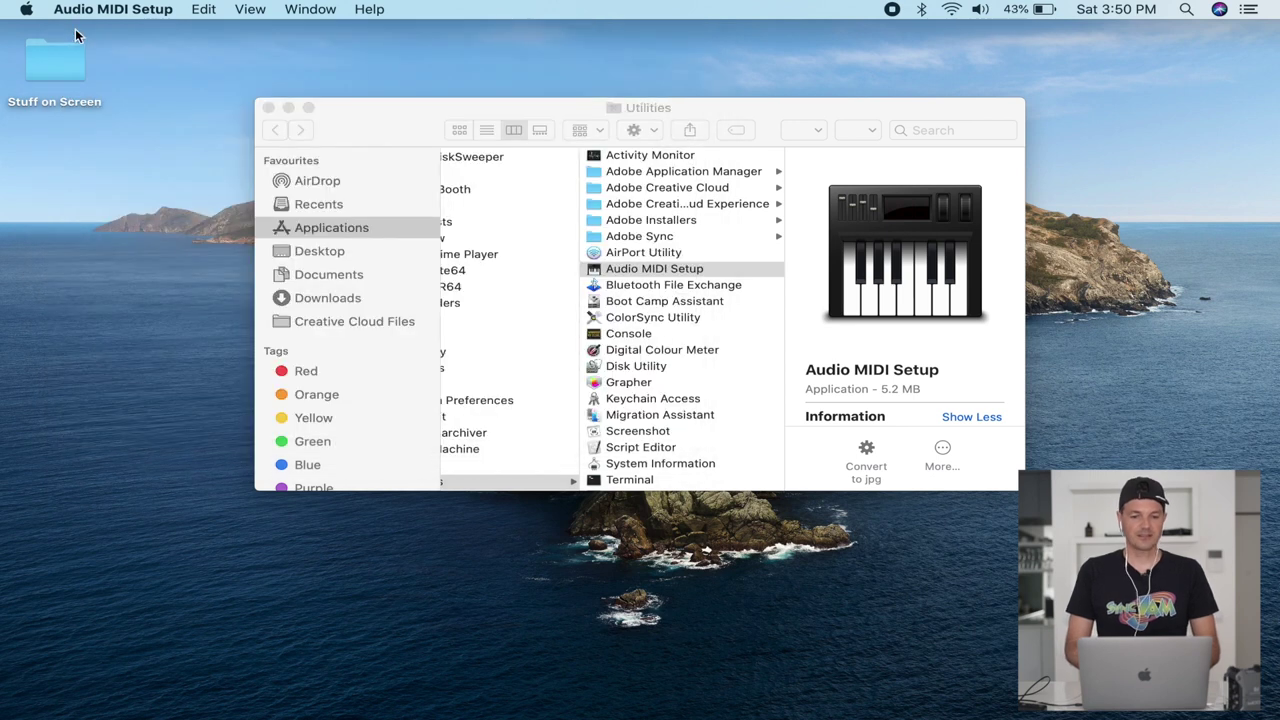
{"action": "left_click", "coordinate": [266, 107]}
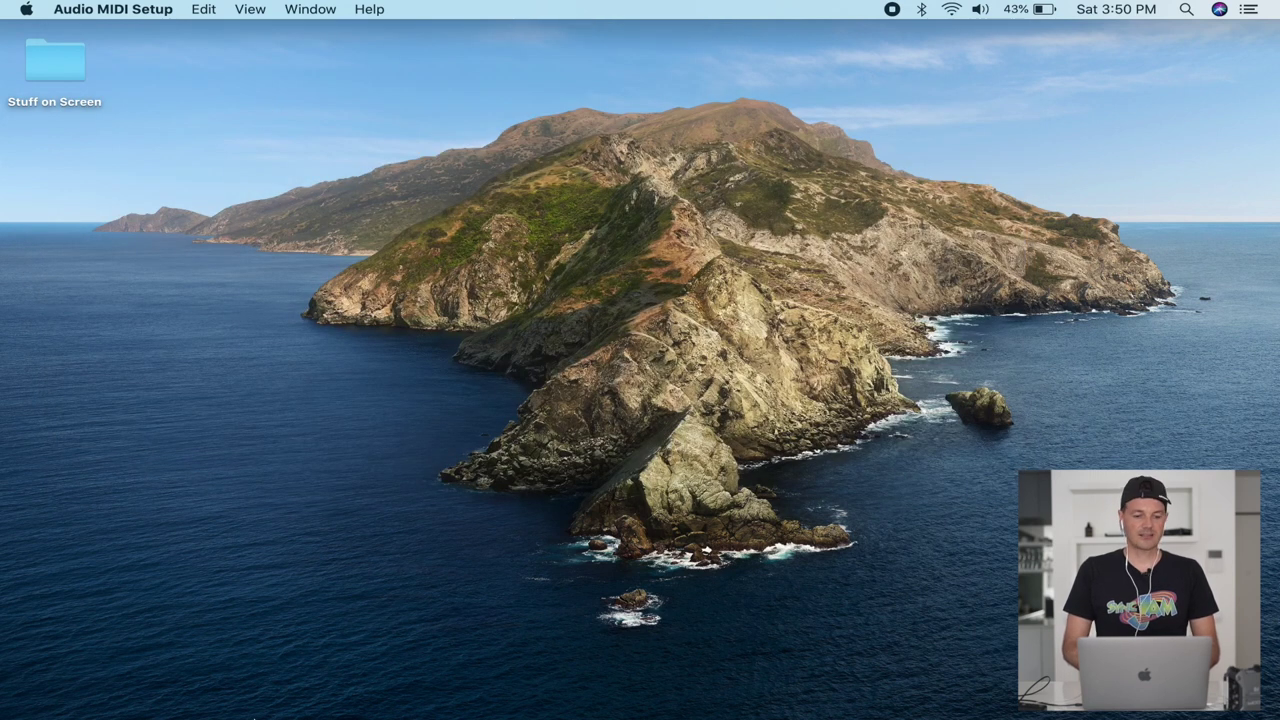
Launch Adobe Audition and agree to review its audio hardware preferences.
{"action": "mouse_move", "coordinate": [440, 716]}
{"action": "left_click", "coordinate": [600, 714]}
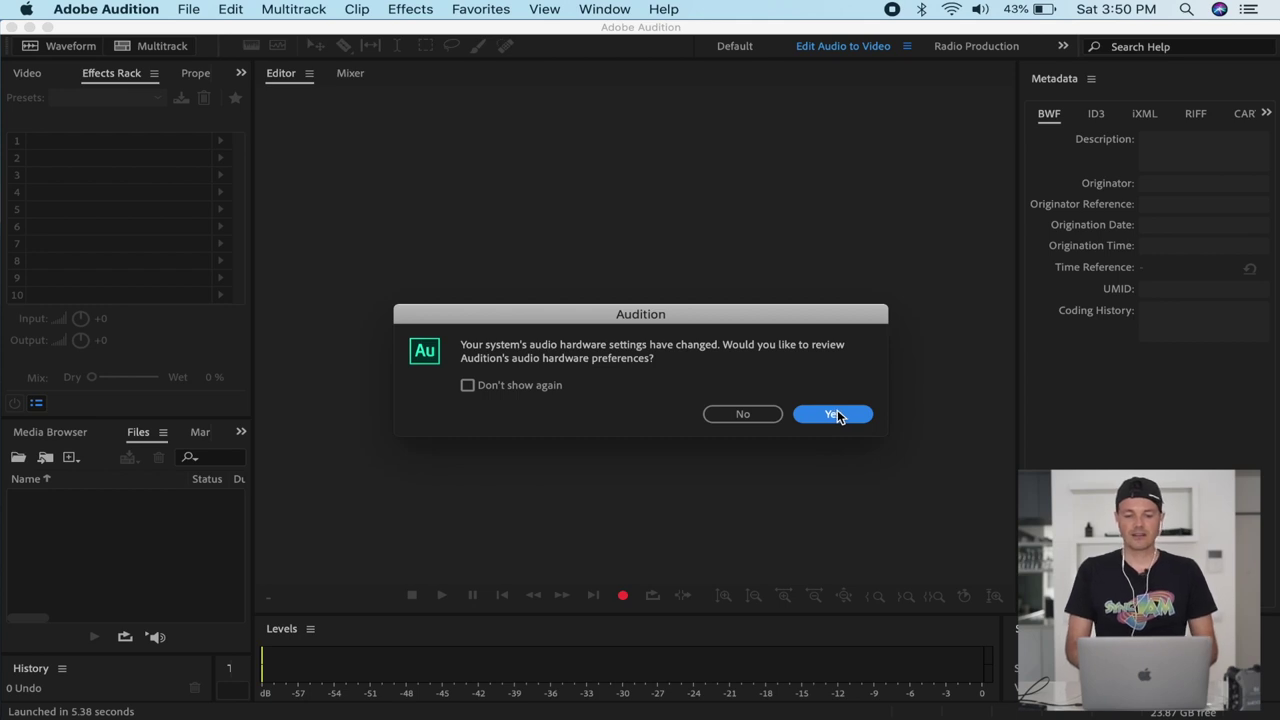
{"action": "left_click", "coordinate": [835, 415]}
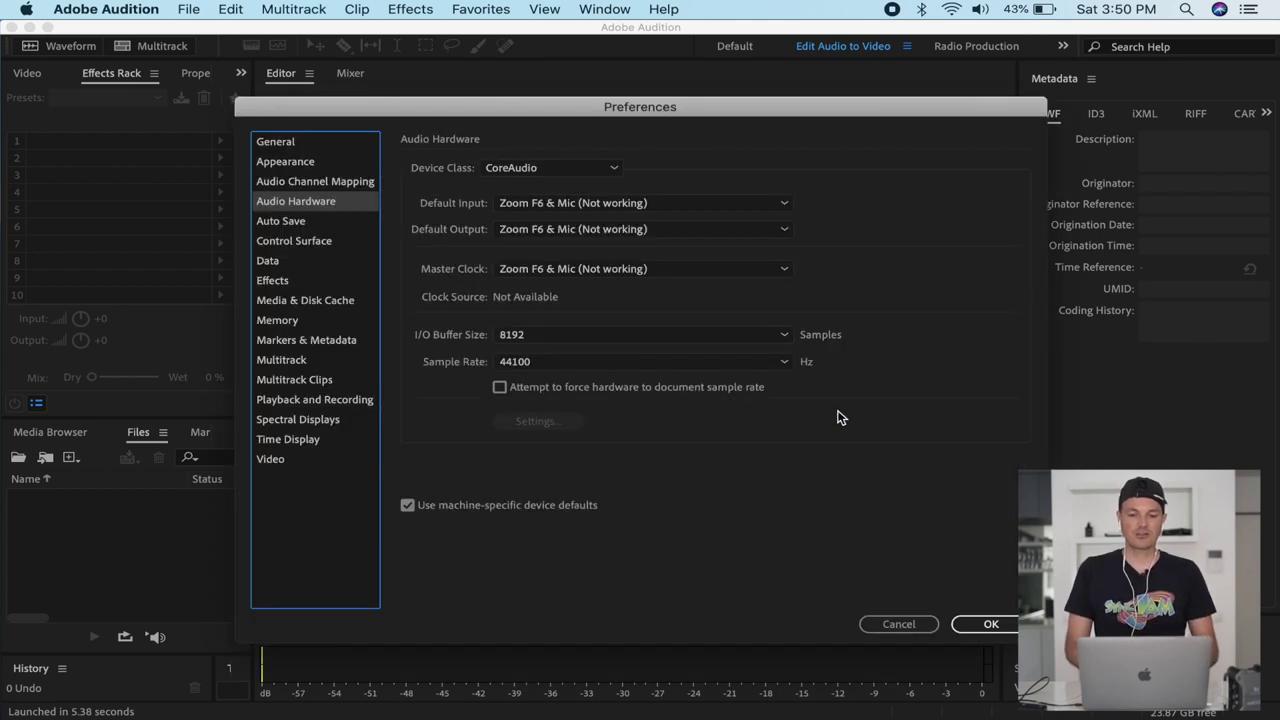
Set the default input to H and F Series Multi Track Usb Audio and the default output to External Headphones, accepting the device changes.
{"action": "left_click", "coordinate": [687, 205]}
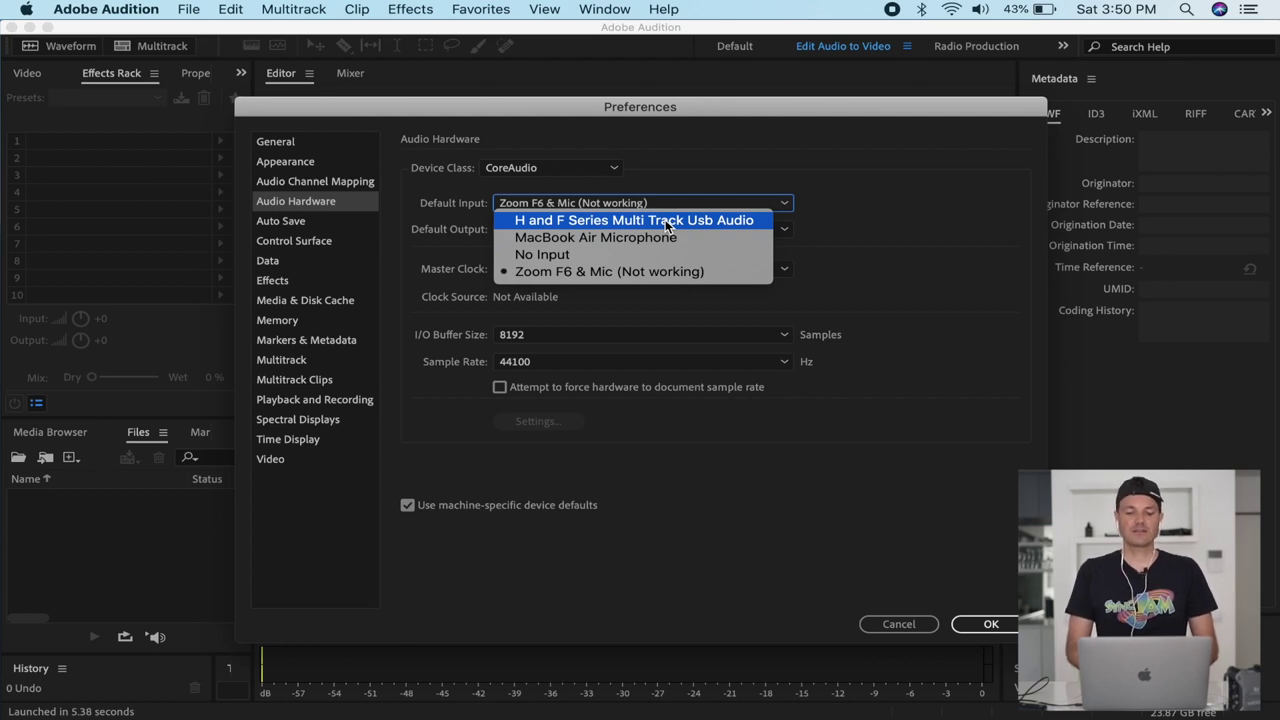
{"action": "left_click", "coordinate": [667, 221]}
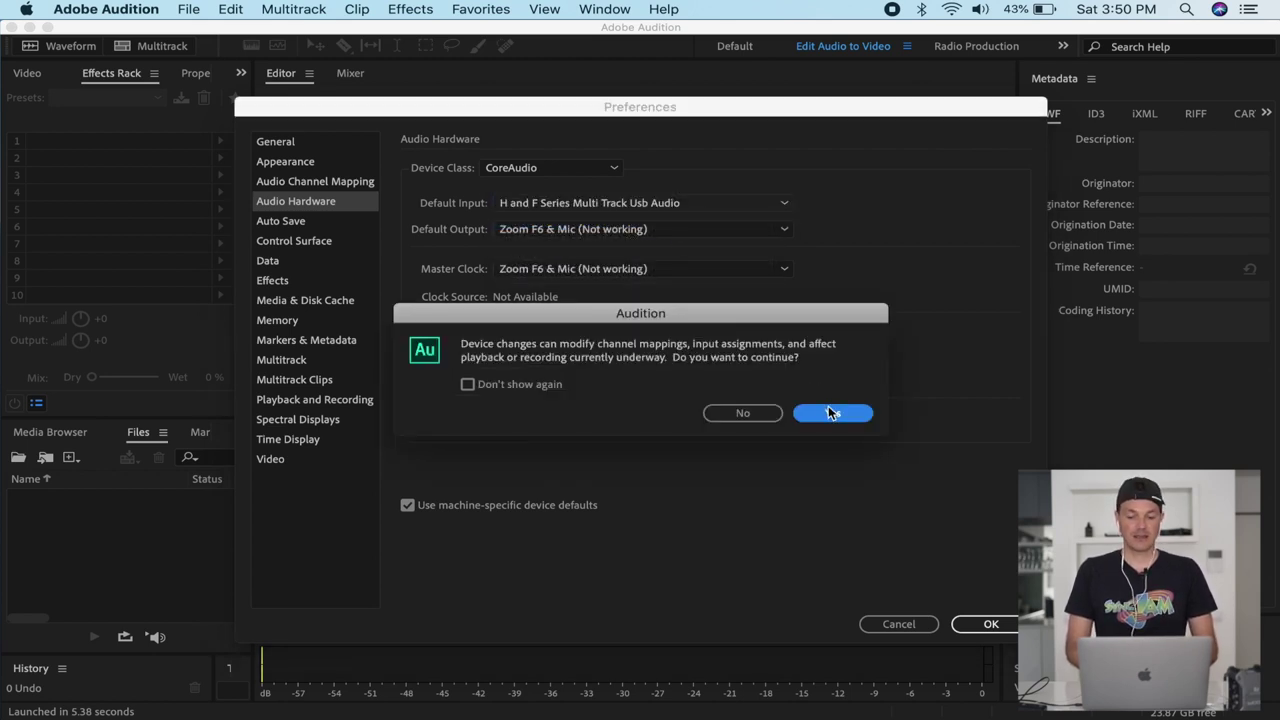
{"action": "left_click", "coordinate": [831, 414]}
{"action": "left_click", "coordinate": [665, 231]}
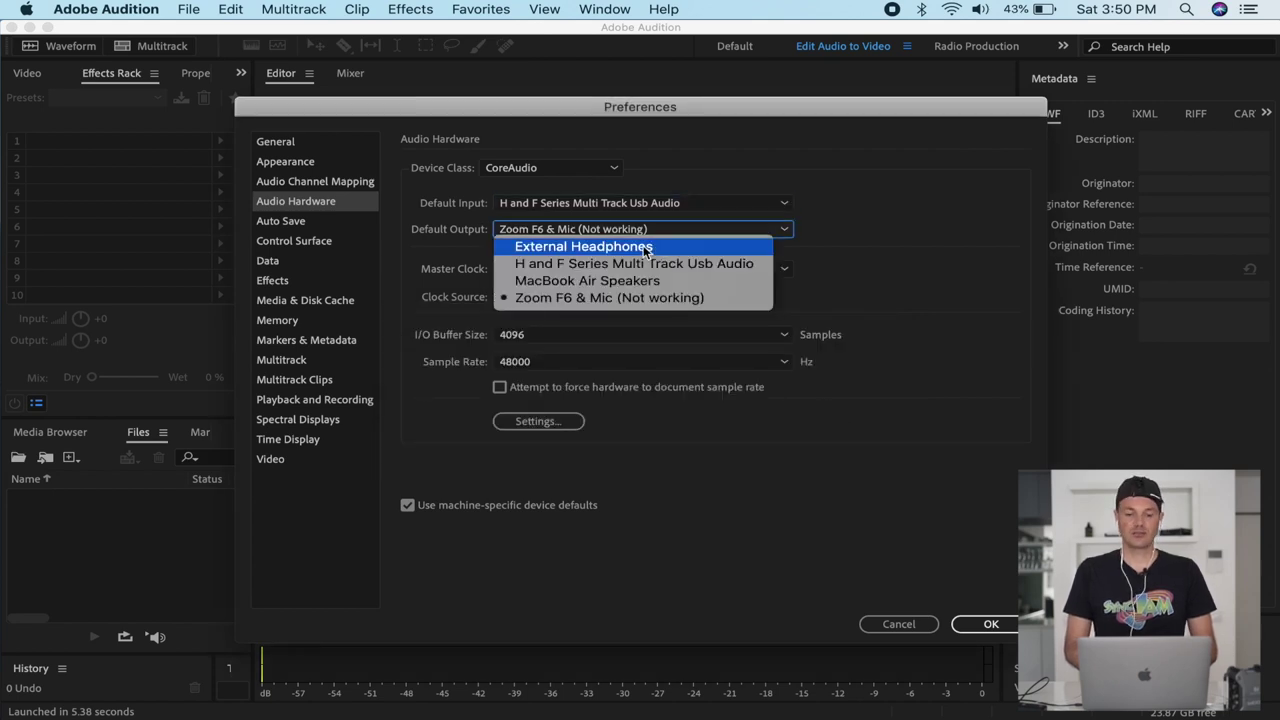
{"action": "left_click", "coordinate": [645, 252]}
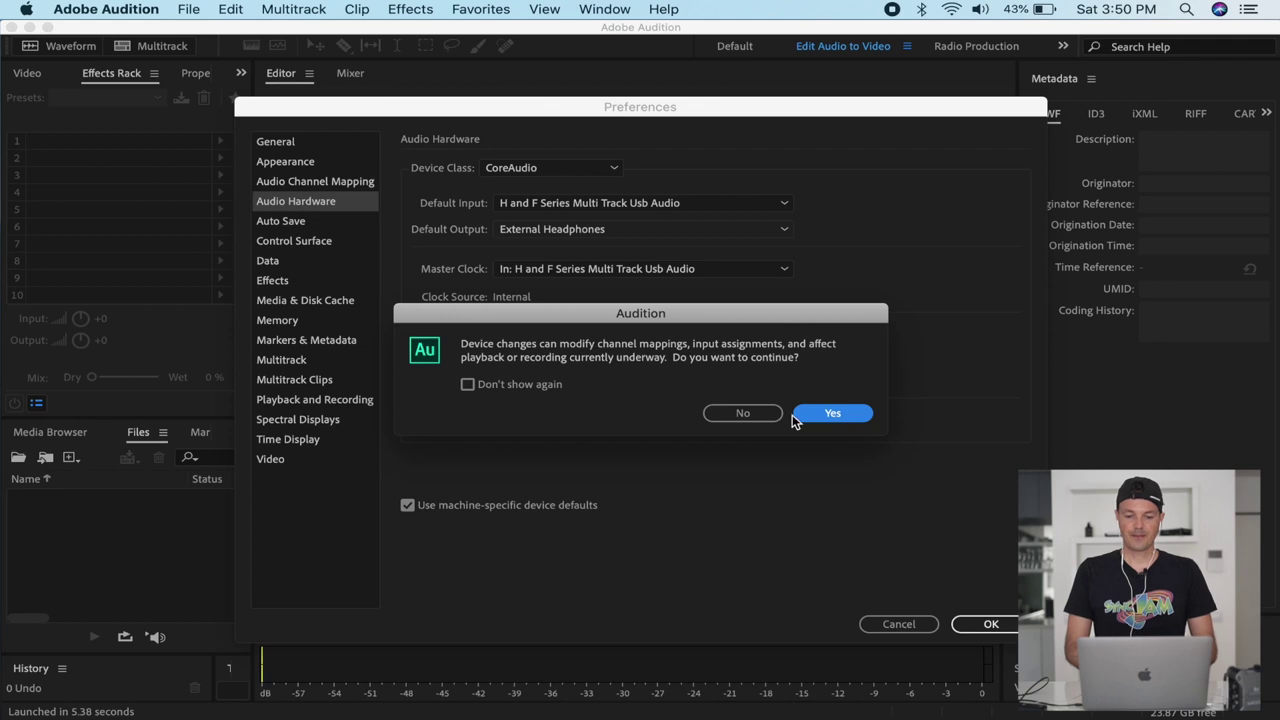
{"action": "left_click", "coordinate": [830, 413]}
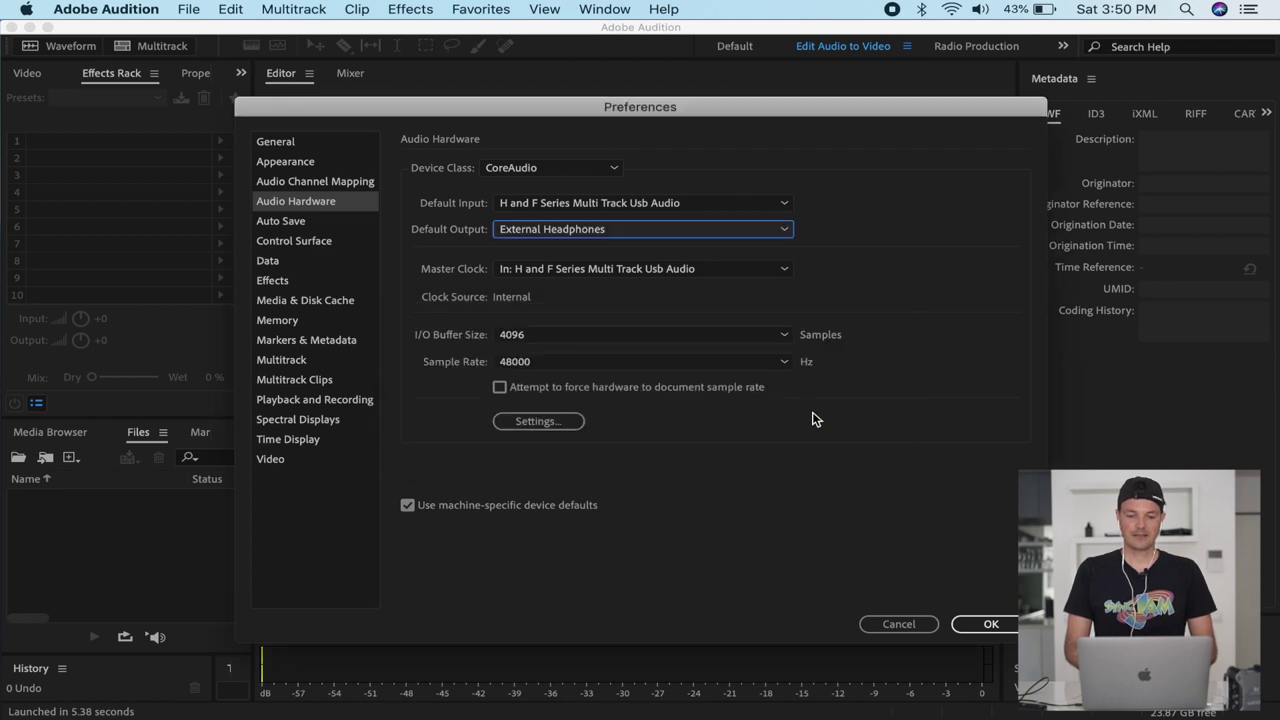
{"action": "left_click", "coordinate": [990, 623]}
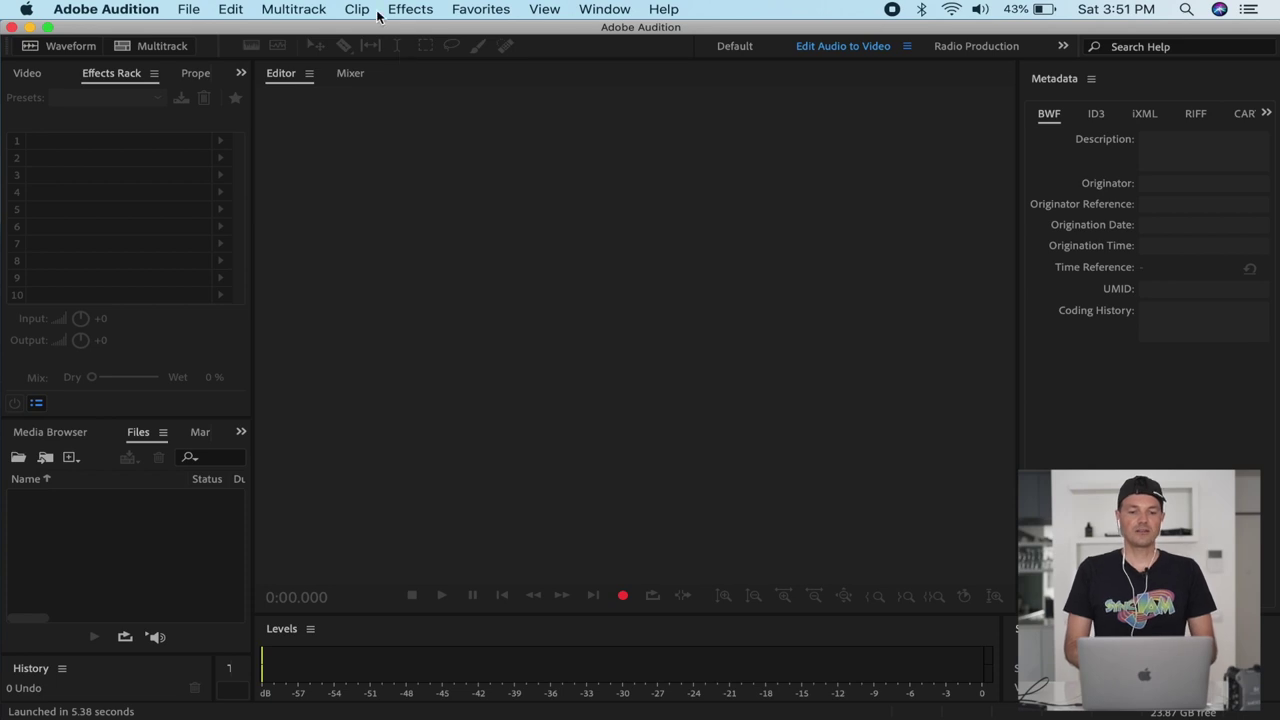
Create a multitrack session at 48000 Hz and 32-bit float with a stereo master.
{"action": "left_click", "coordinate": [190, 10]}
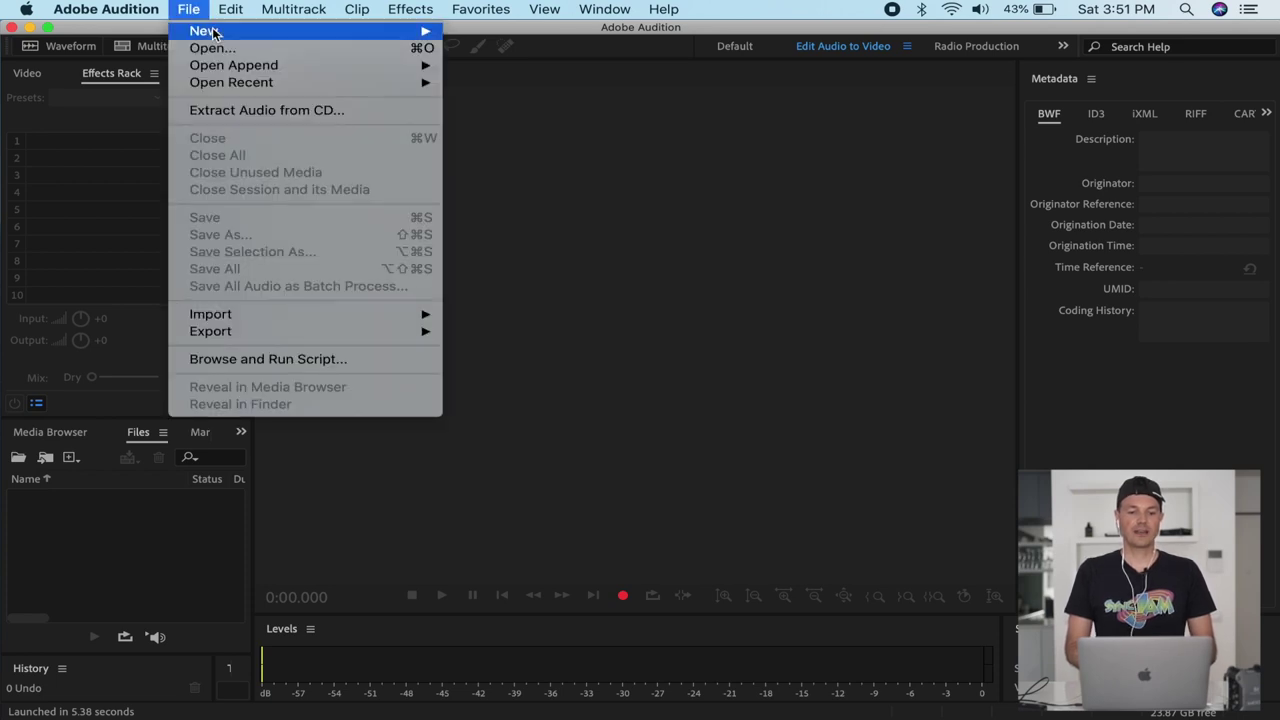
{"action": "mouse_move", "coordinate": [205, 31]}
{"action": "left_click", "coordinate": [460, 38]}
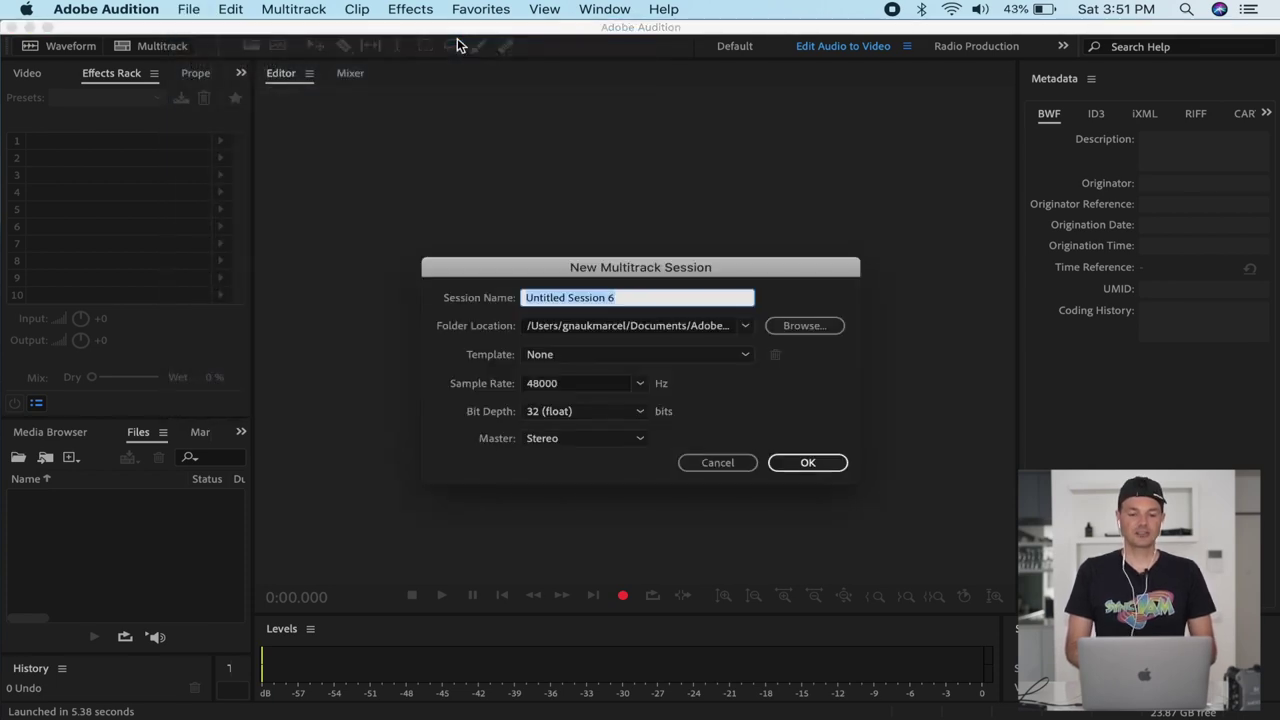
{"action": "left_click", "coordinate": [799, 466]}
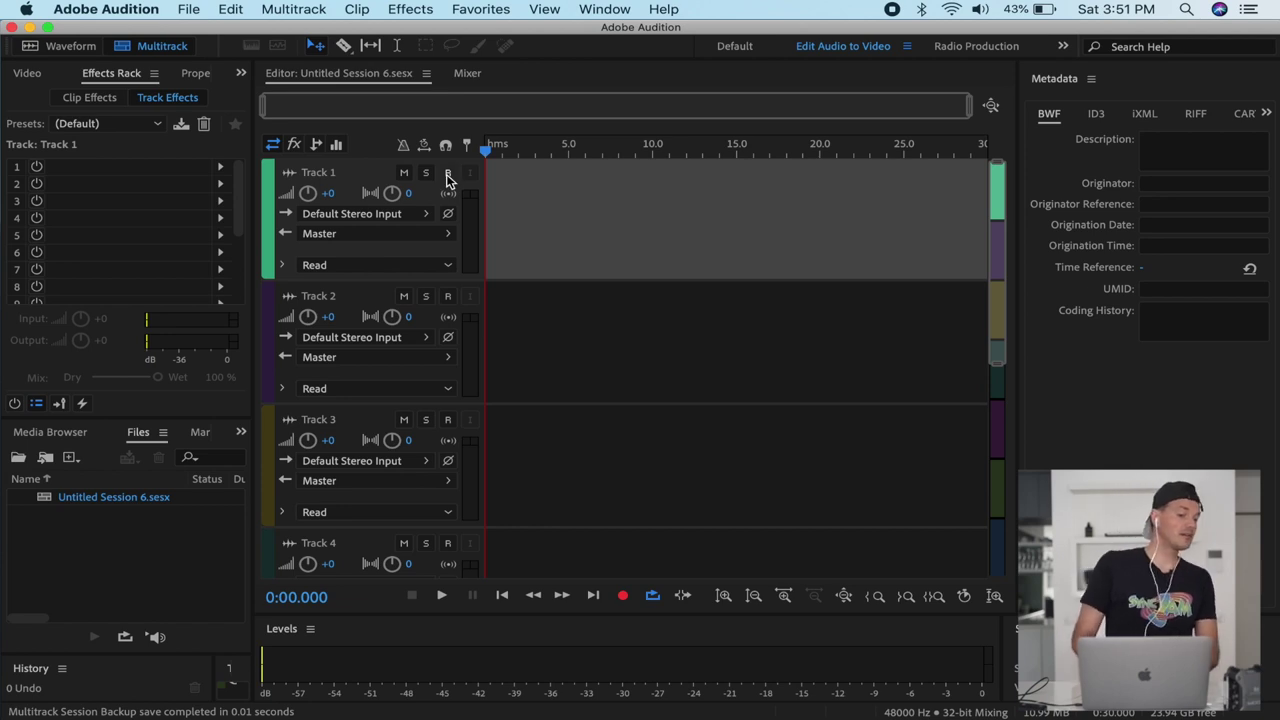
Arm Track 1 for recording with input monitoring on, and view its mono input options without changing the input.
{"action": "left_click", "coordinate": [447, 174]}
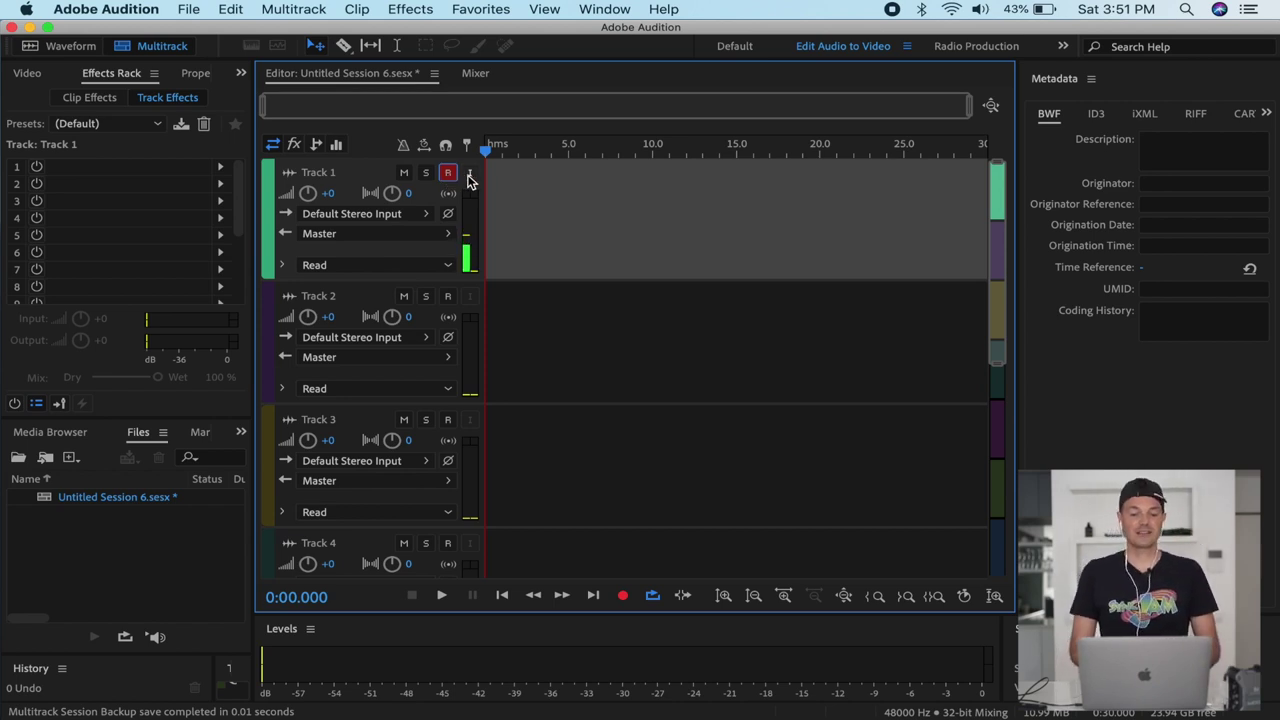
{"action": "left_click", "coordinate": [470, 175]}
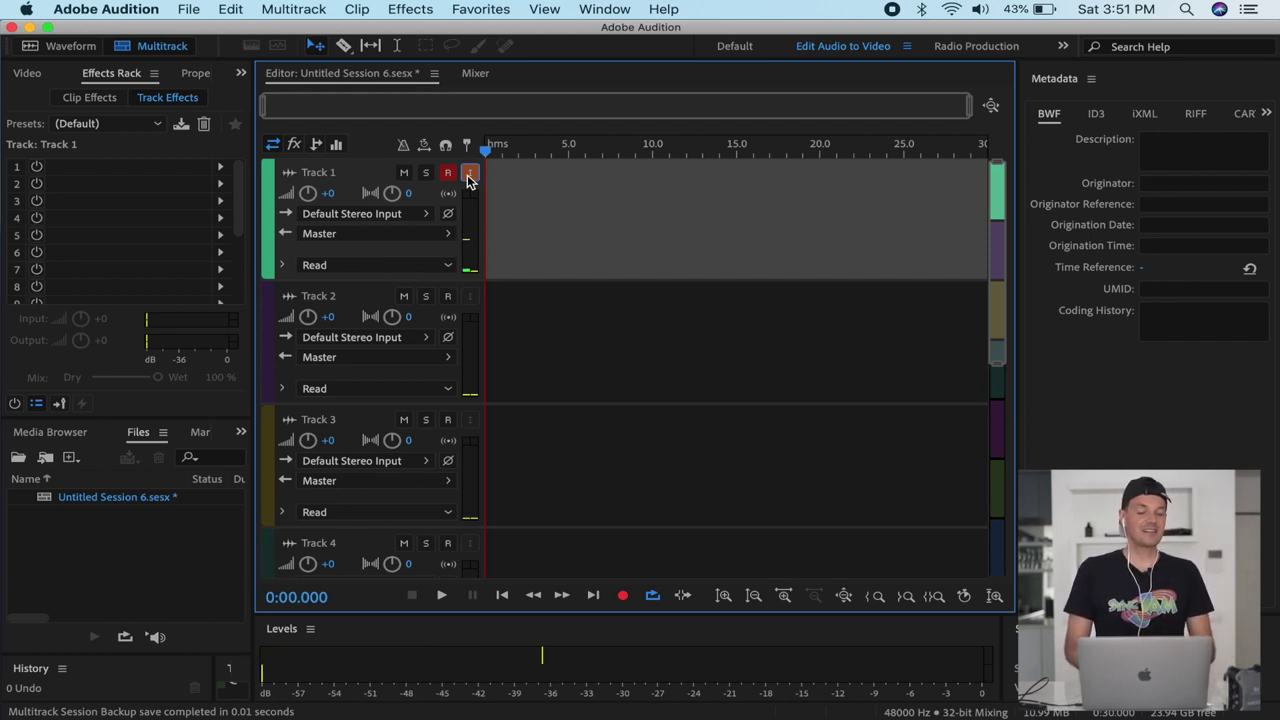
{"action": "left_click", "coordinate": [390, 216]}
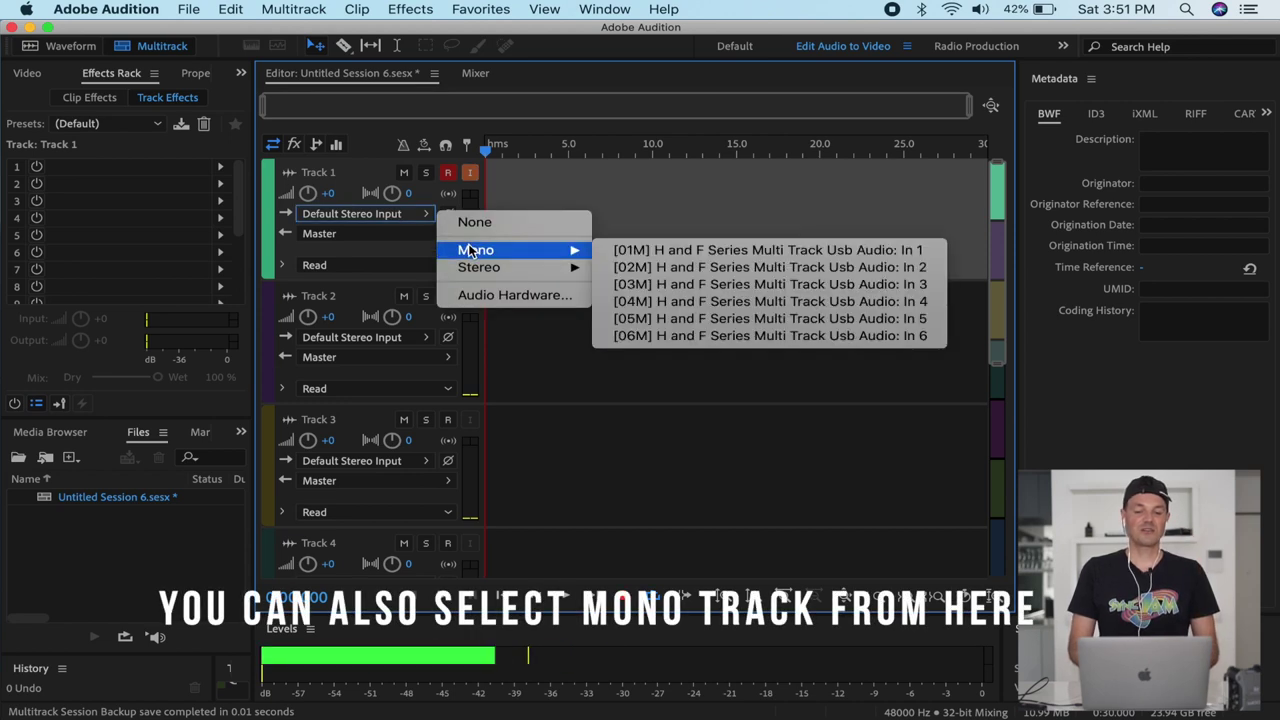
{"action": "left_click", "coordinate": [620, 201]}
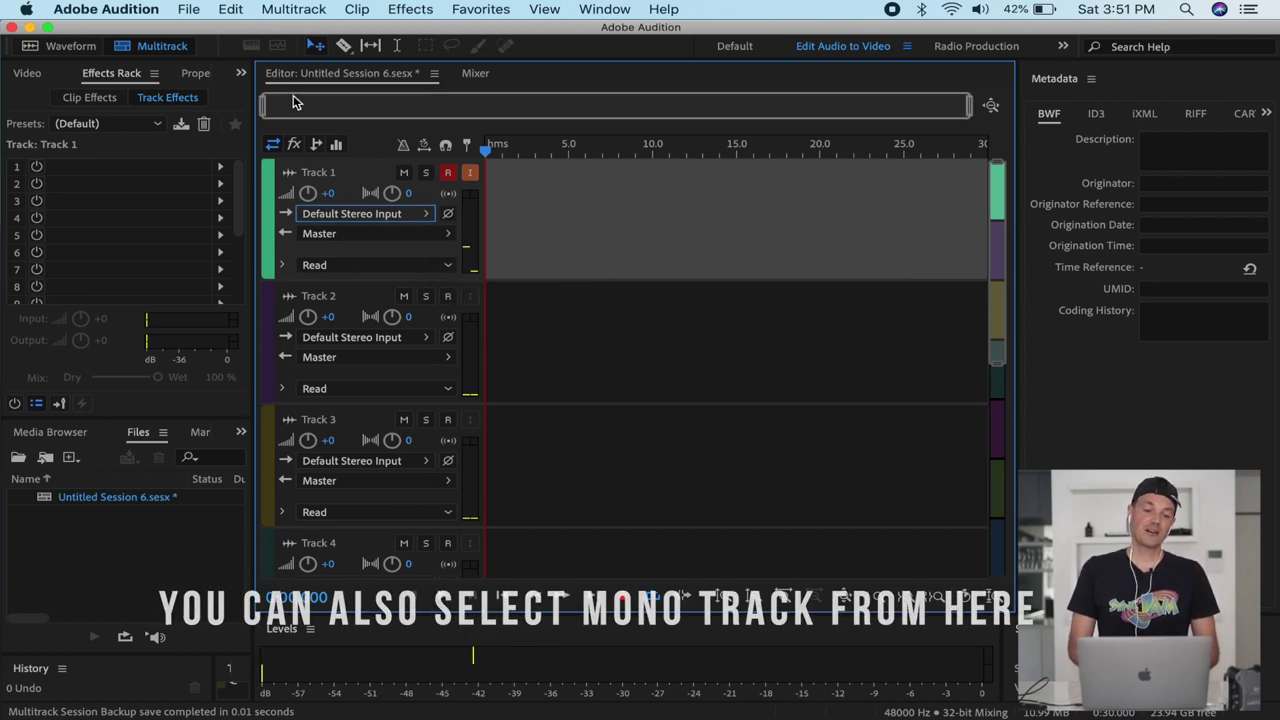
Create another multitrack session at 48000 Hz and 32-bit float with a mono master.
{"action": "left_click", "coordinate": [188, 9]}
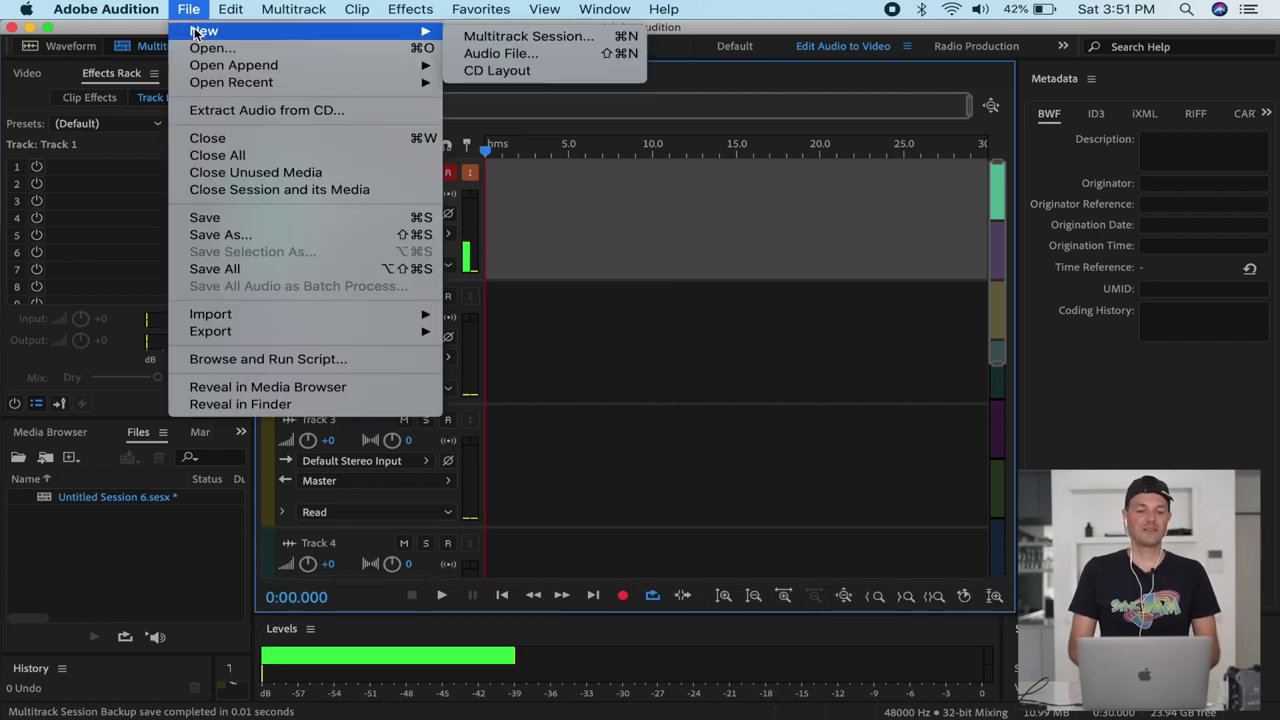
{"action": "mouse_move", "coordinate": [348, 33]}
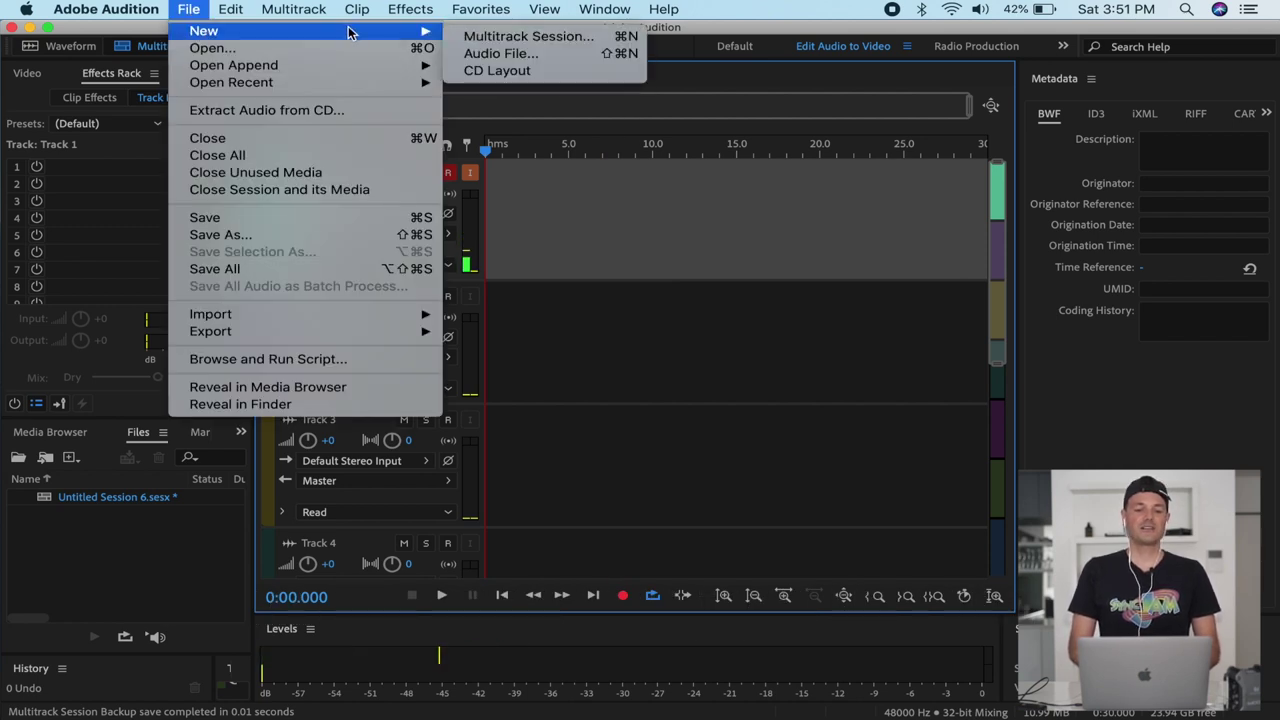
{"action": "left_click", "coordinate": [488, 37]}
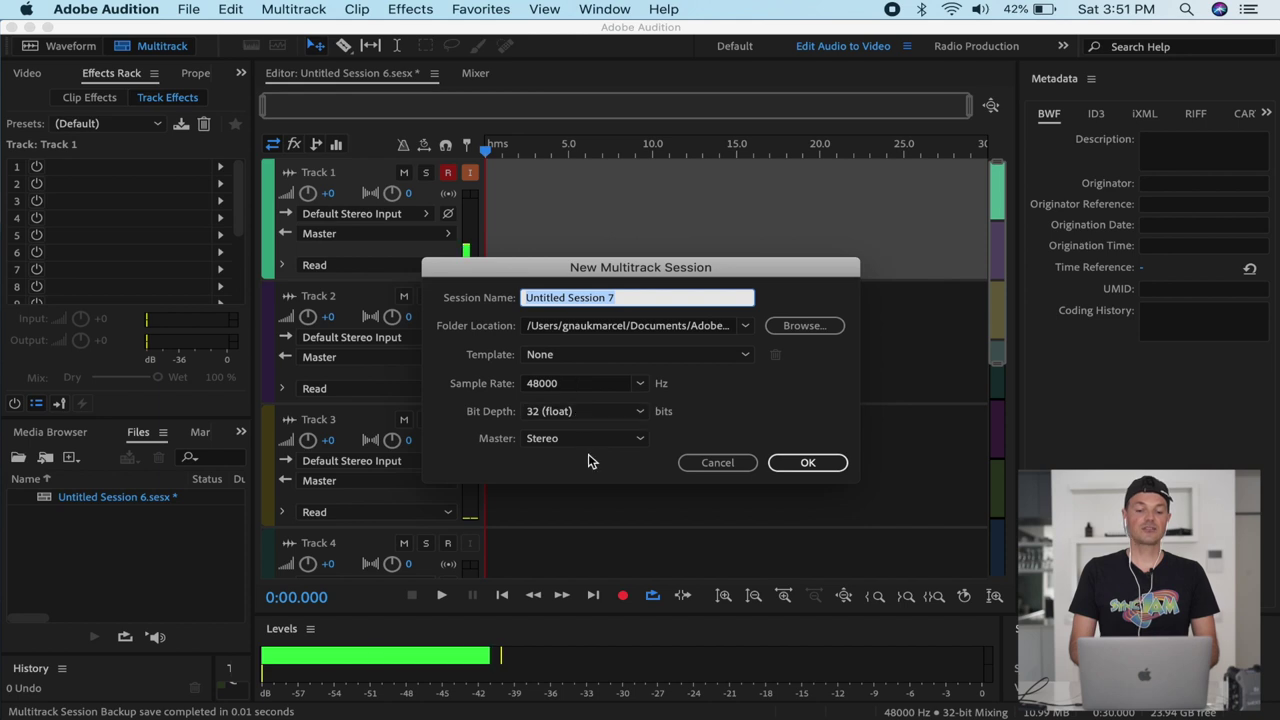
{"action": "left_click", "coordinate": [588, 440]}
{"action": "left_click", "coordinate": [577, 456]}
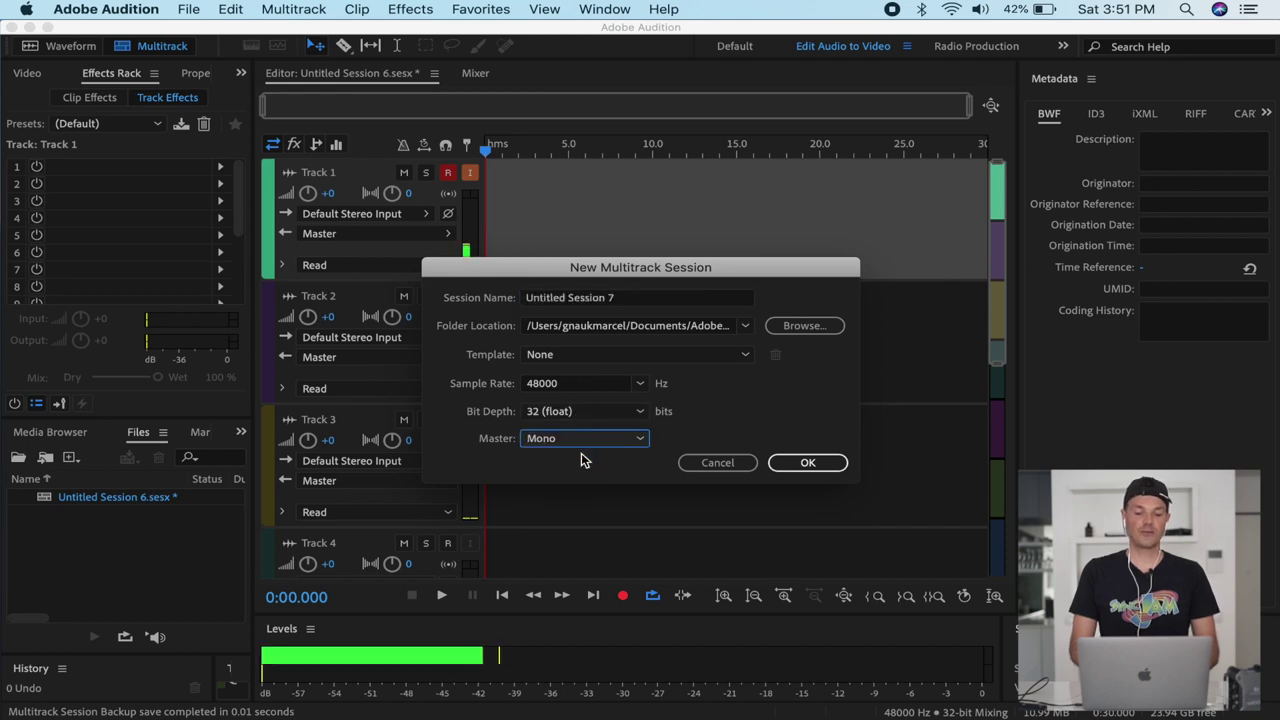
{"action": "left_click", "coordinate": [790, 462]}
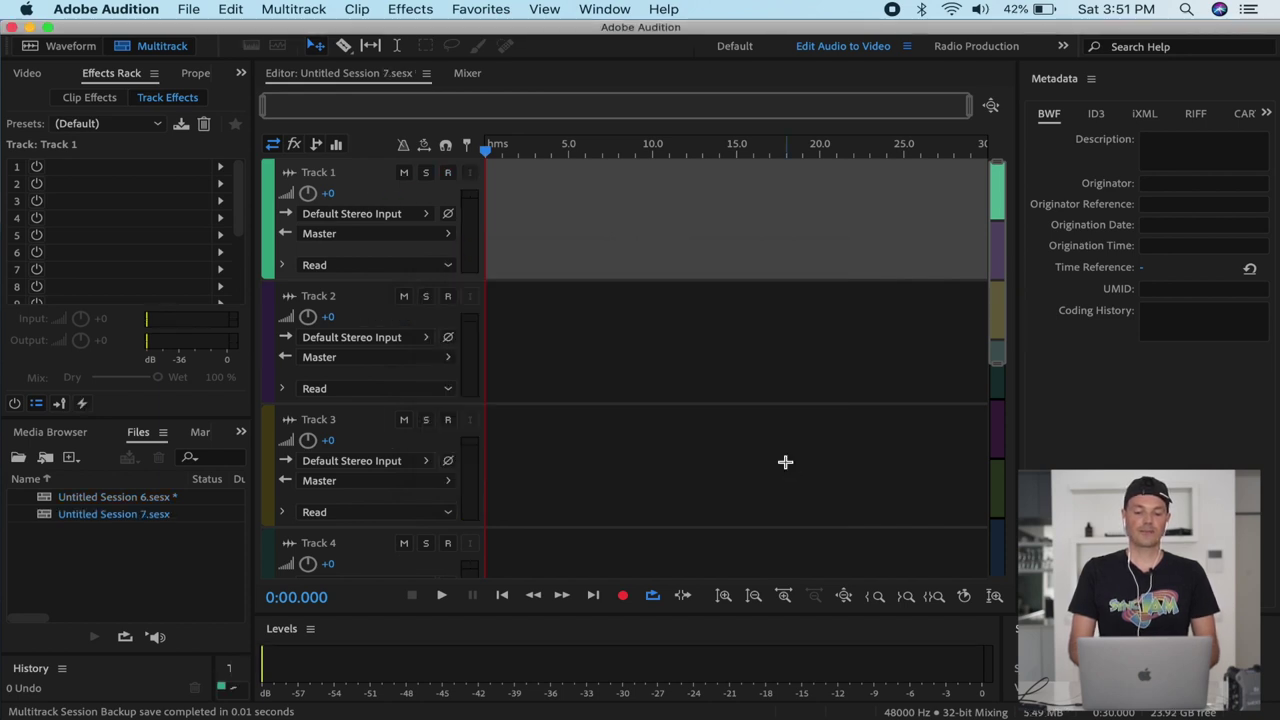
Assign mono input [01M] H and F Series Multi Track Usb Audio: In 1 to Track 1 and arm the track with input monitoring.
{"action": "left_click", "coordinate": [375, 213]}
{"action": "mouse_move", "coordinate": [470, 251]}
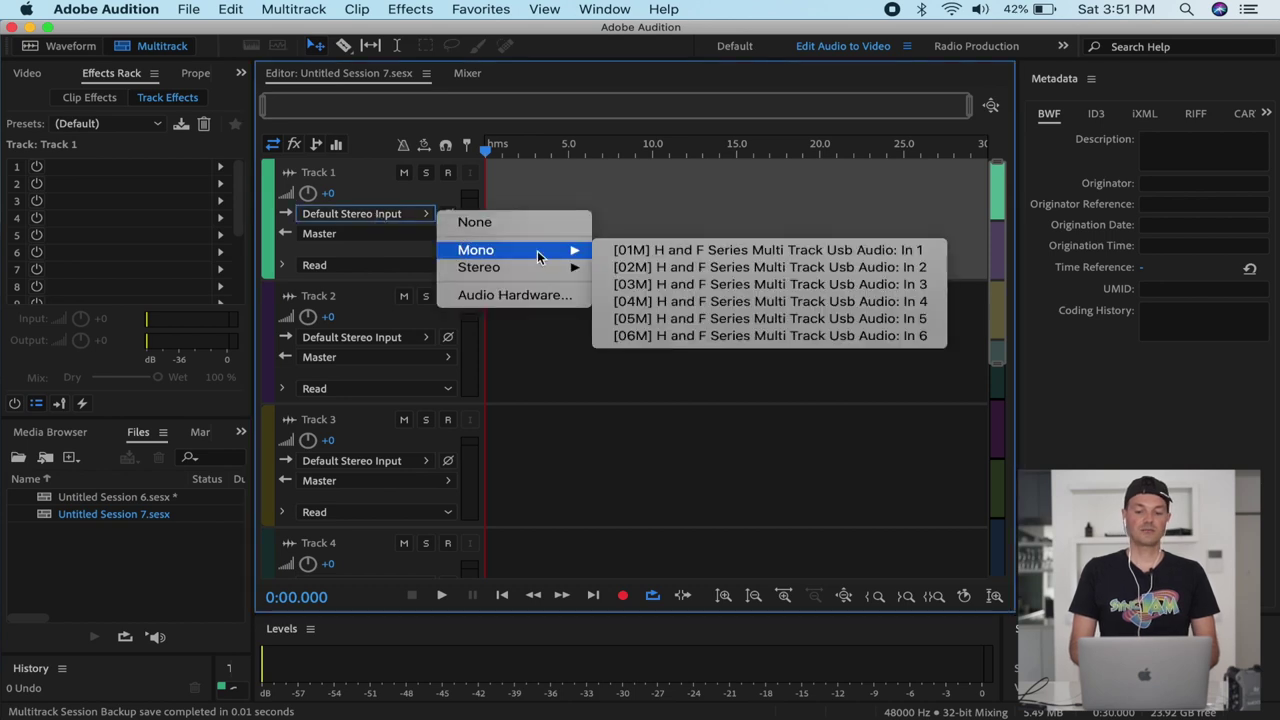
{"action": "left_click", "coordinate": [638, 254]}
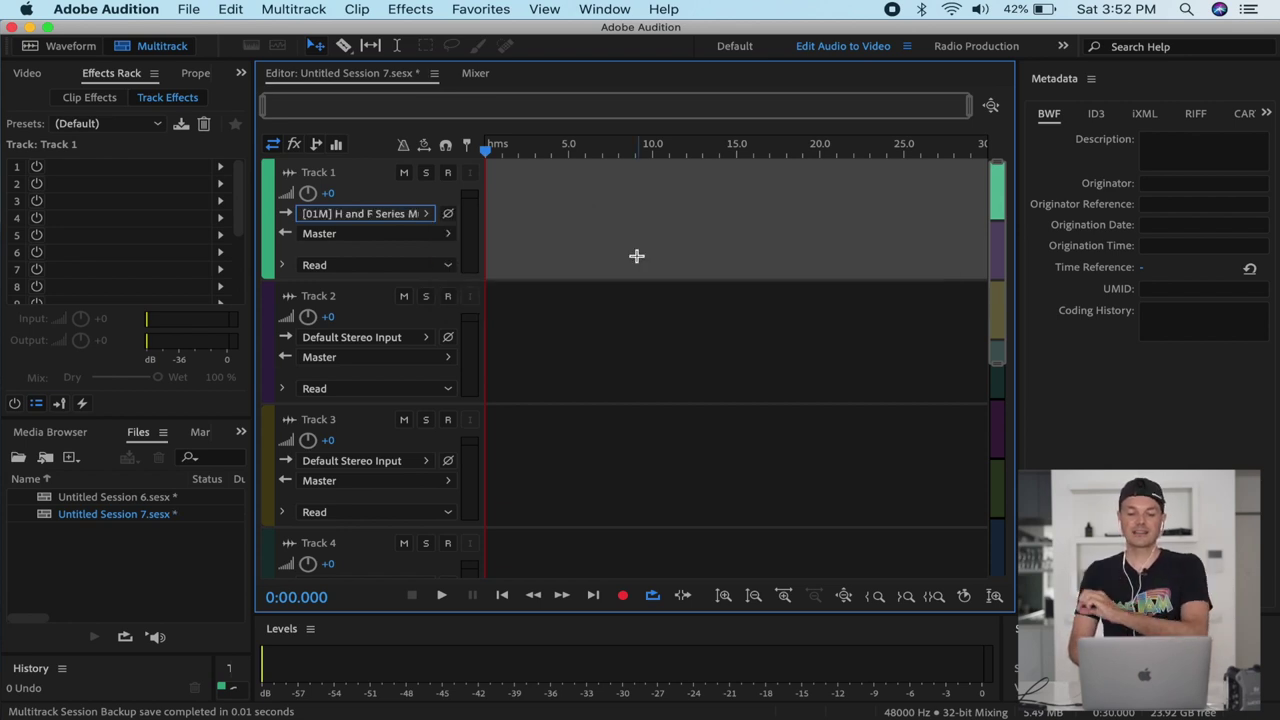
{"action": "left_click", "coordinate": [447, 175]}
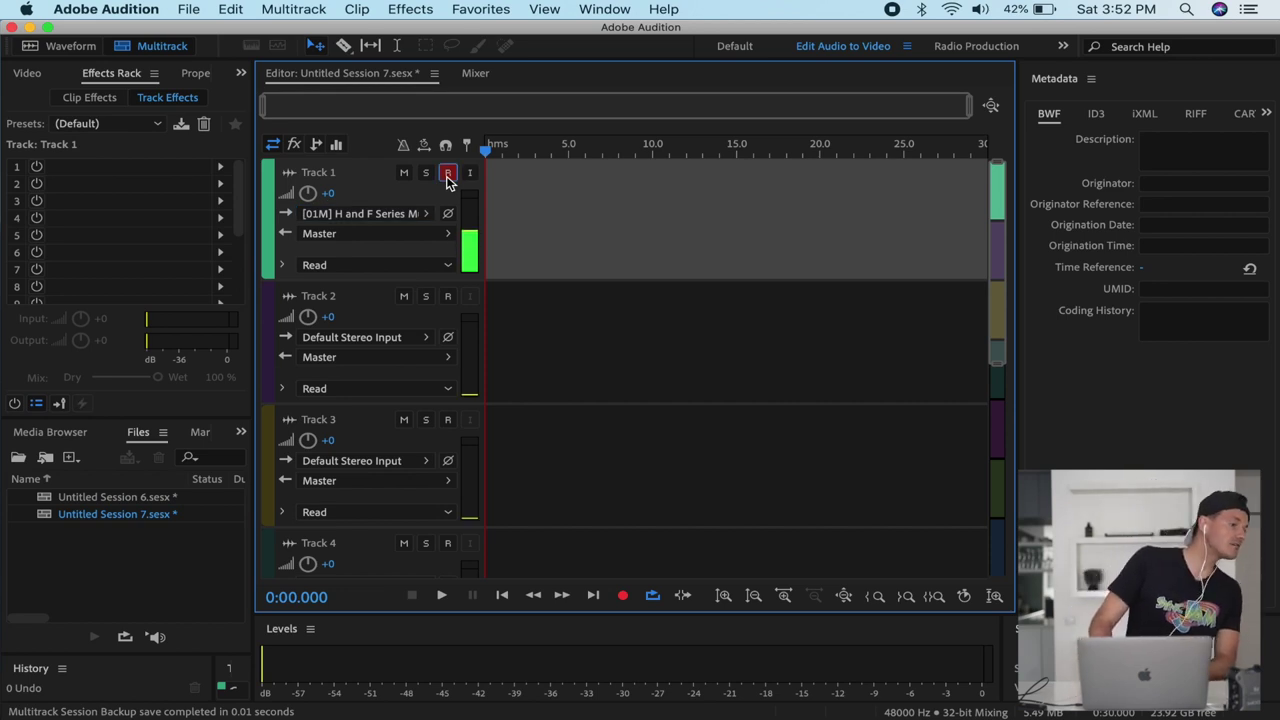
{"action": "left_click", "coordinate": [470, 175]}
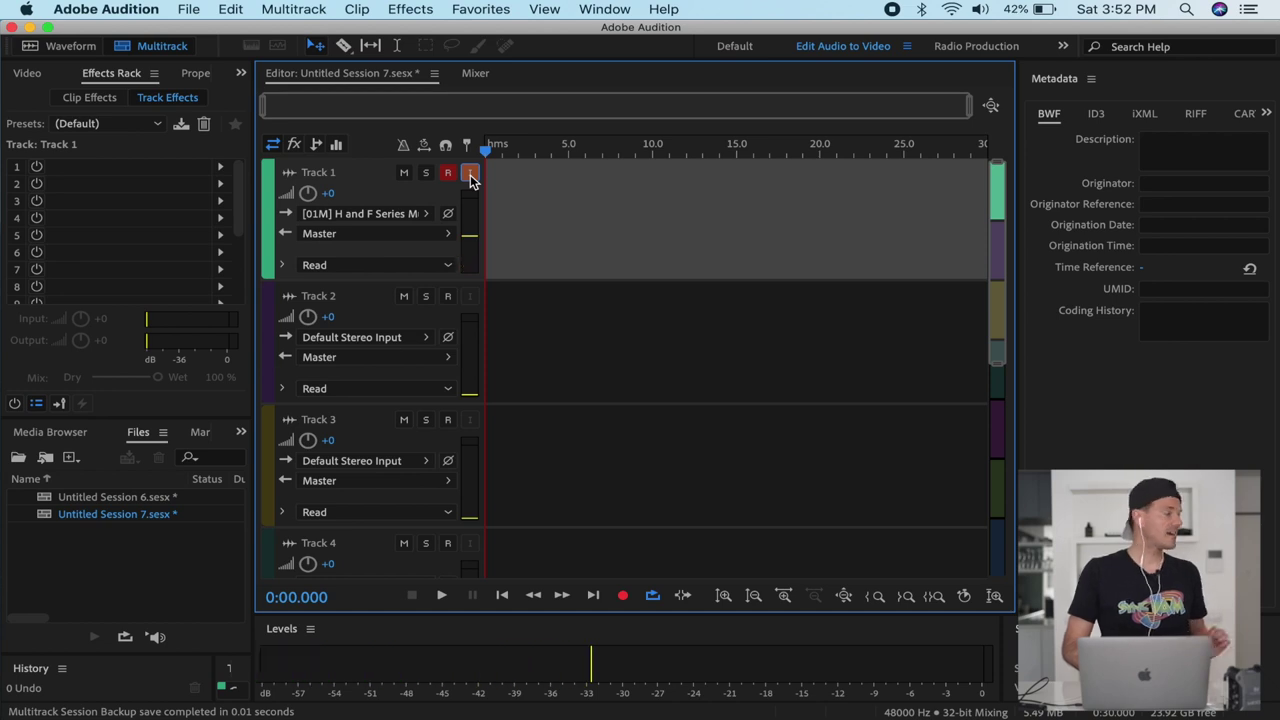
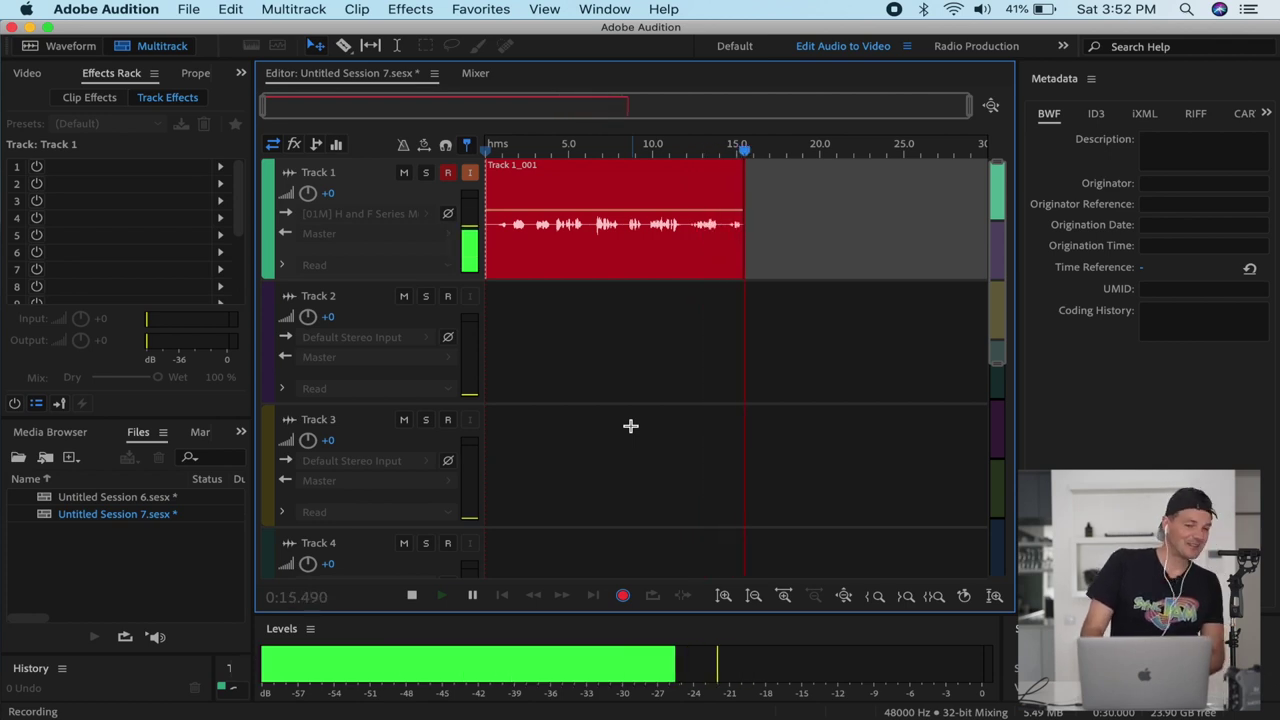
Examine the VST 3 and AU effect plug-ins listed for Track 1 while it is recording, without applying one.
{"action": "left_click", "coordinate": [308, 12]}
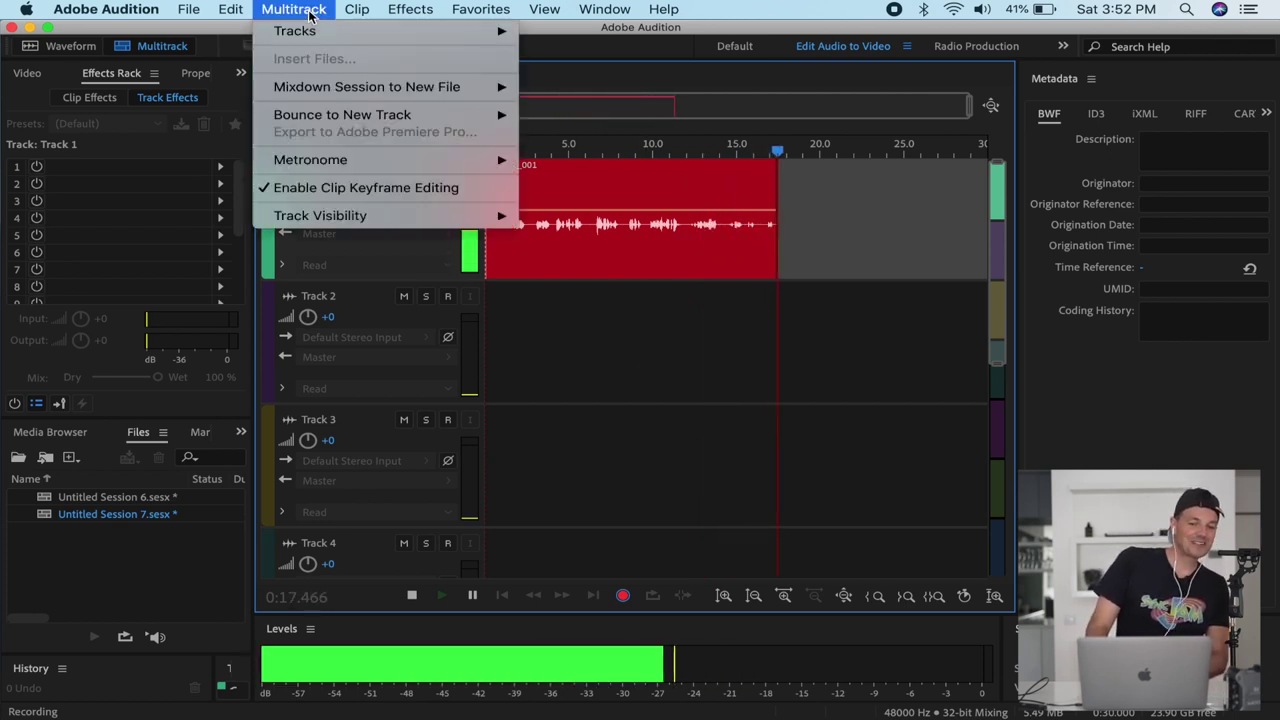
{"action": "mouse_move", "coordinate": [397, 14]}
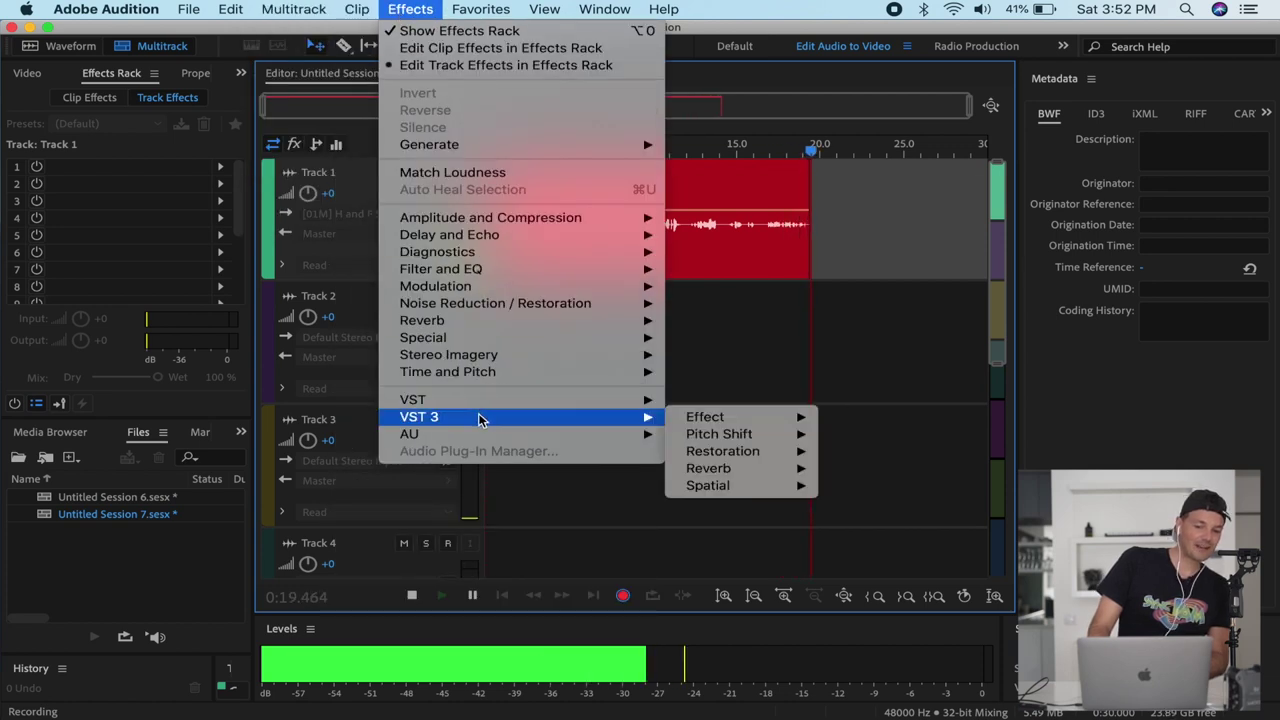
{"action": "mouse_move", "coordinate": [557, 437]}
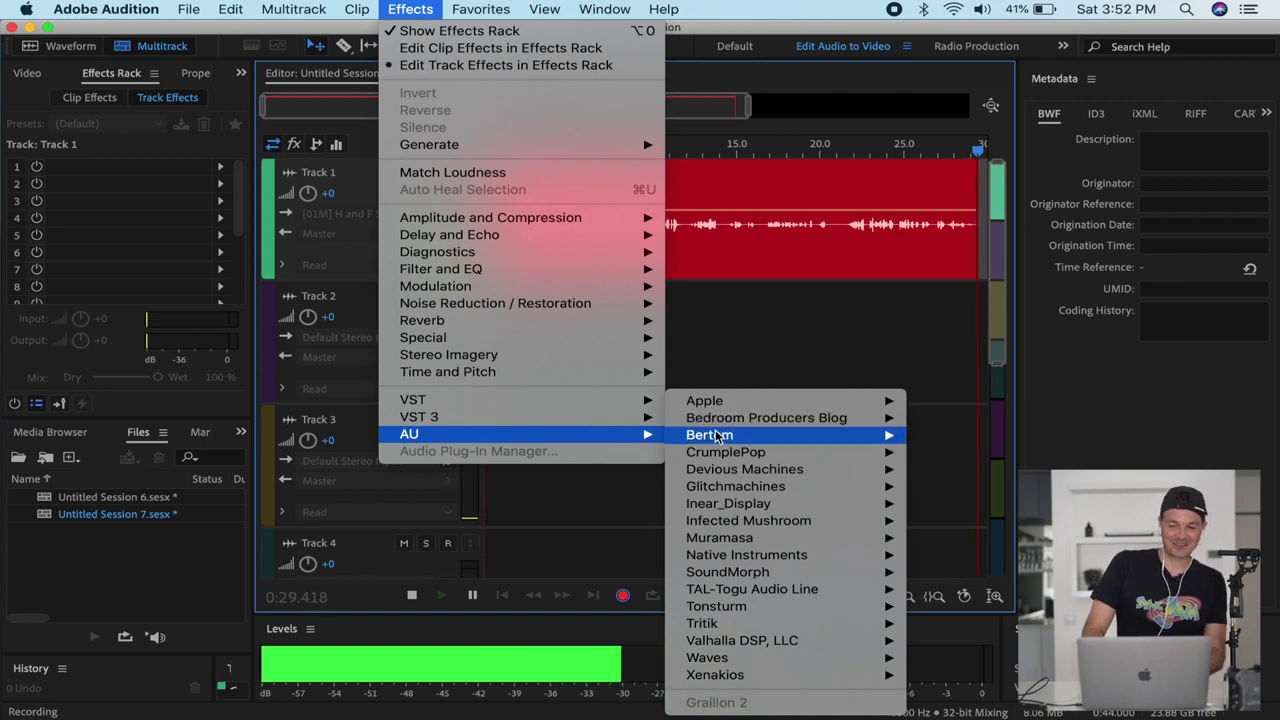
{"action": "mouse_move", "coordinate": [713, 508]}
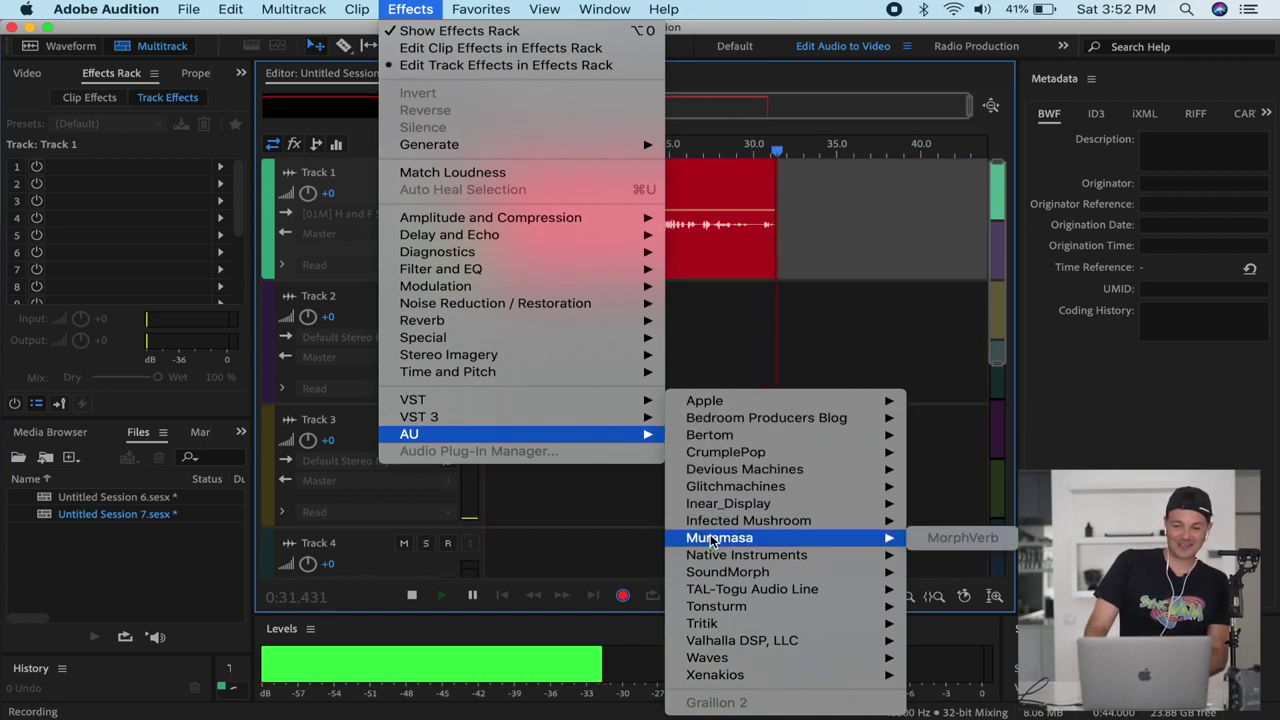
{"action": "mouse_move", "coordinate": [713, 573]}
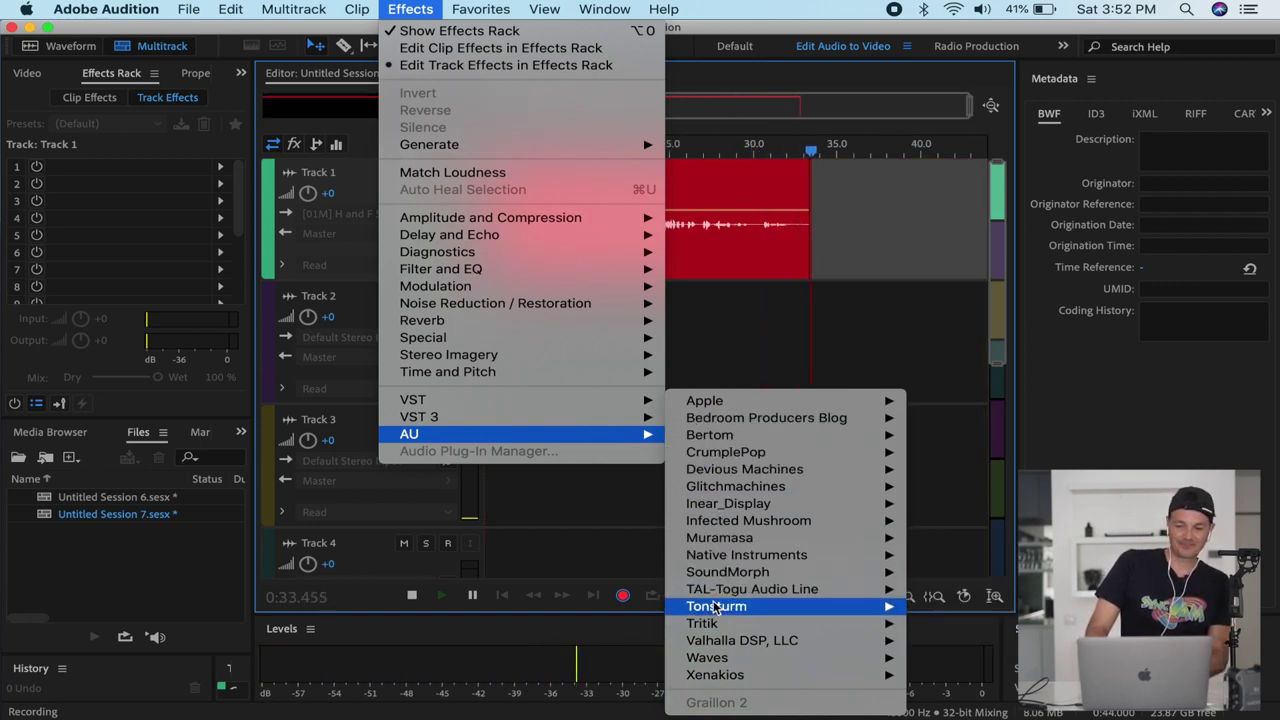
{"action": "mouse_move", "coordinate": [715, 649]}
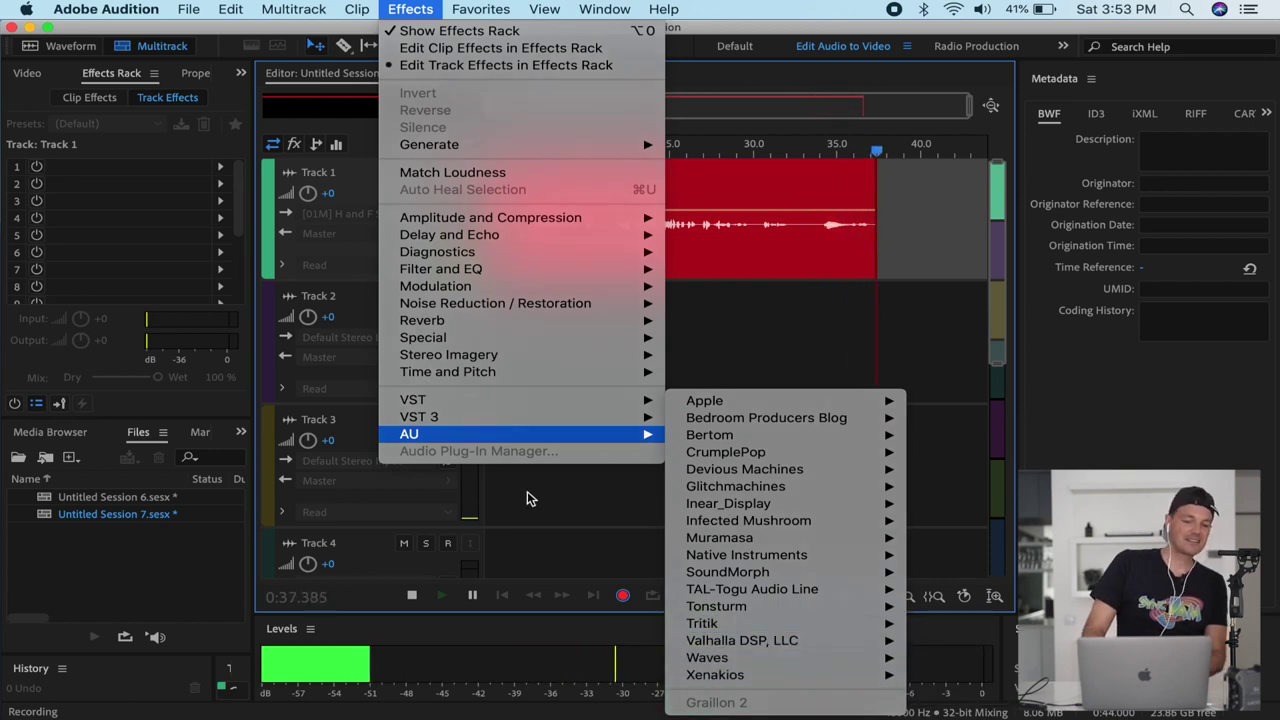
{"action": "left_click", "coordinate": [527, 491]}
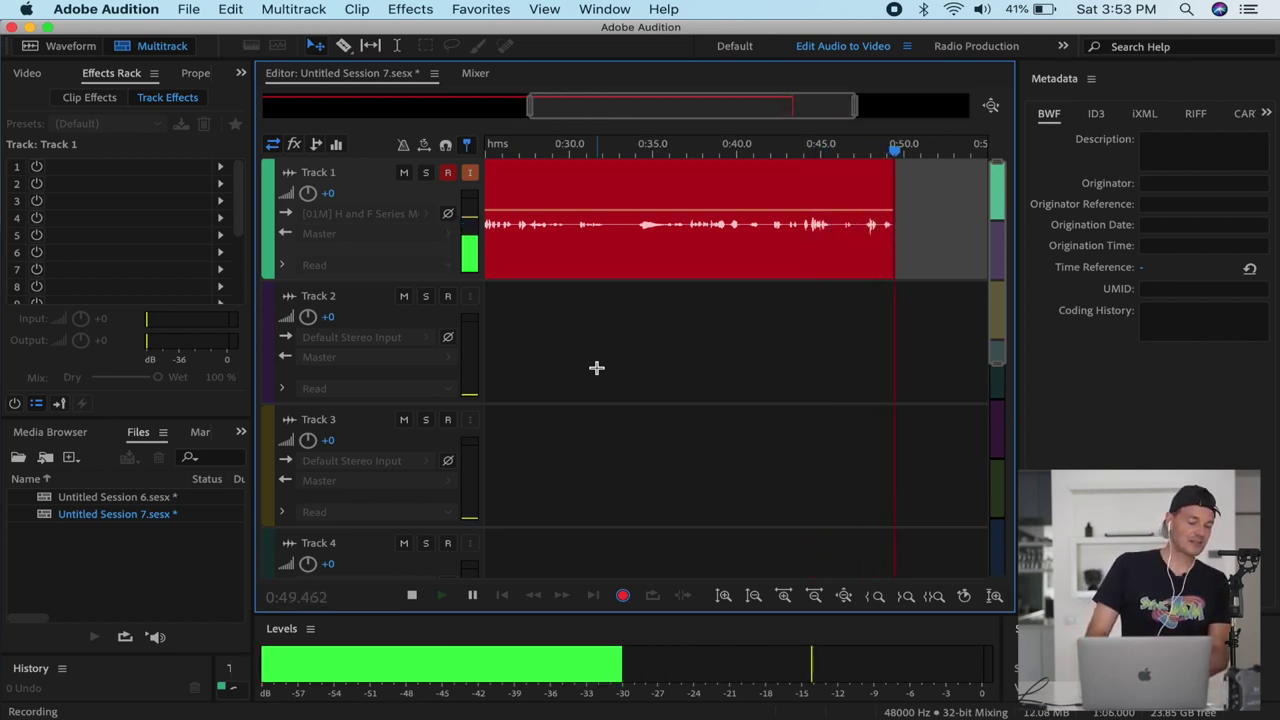
Stop the recording on Track 1 and start playing the session from the beginning.
{"action": "key", "text": "space"}
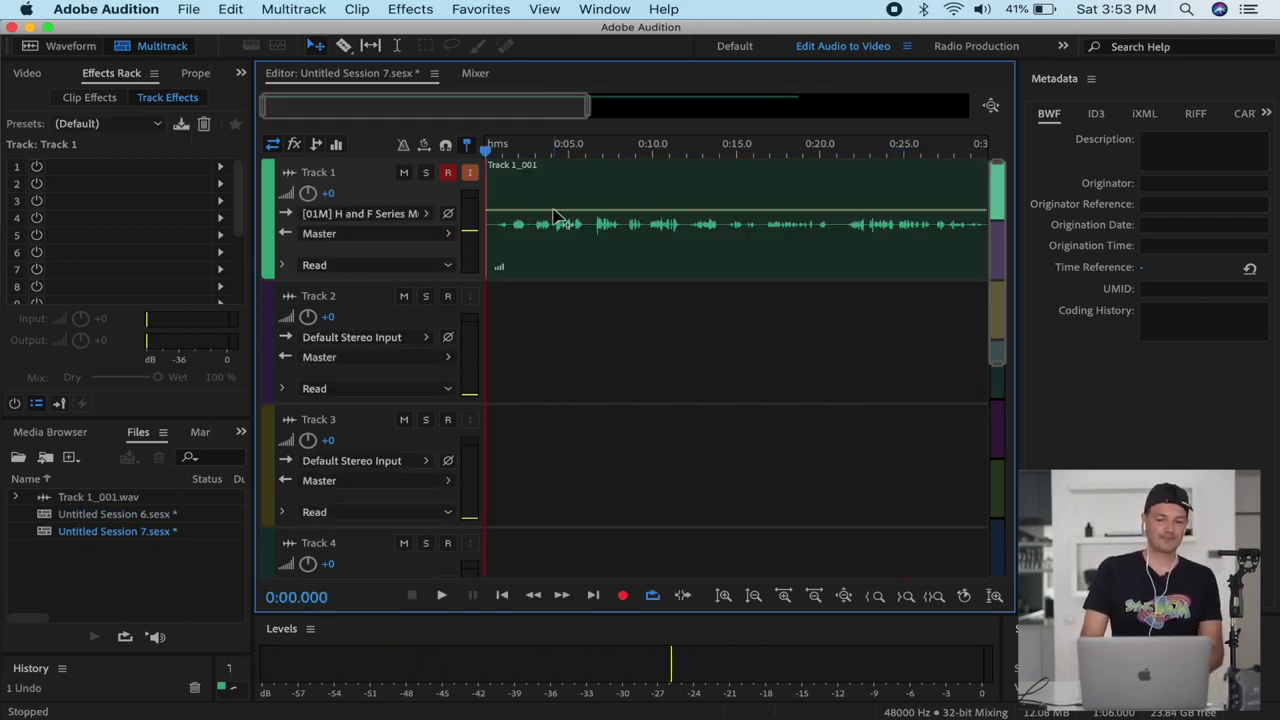
{"action": "key", "text": "space"}
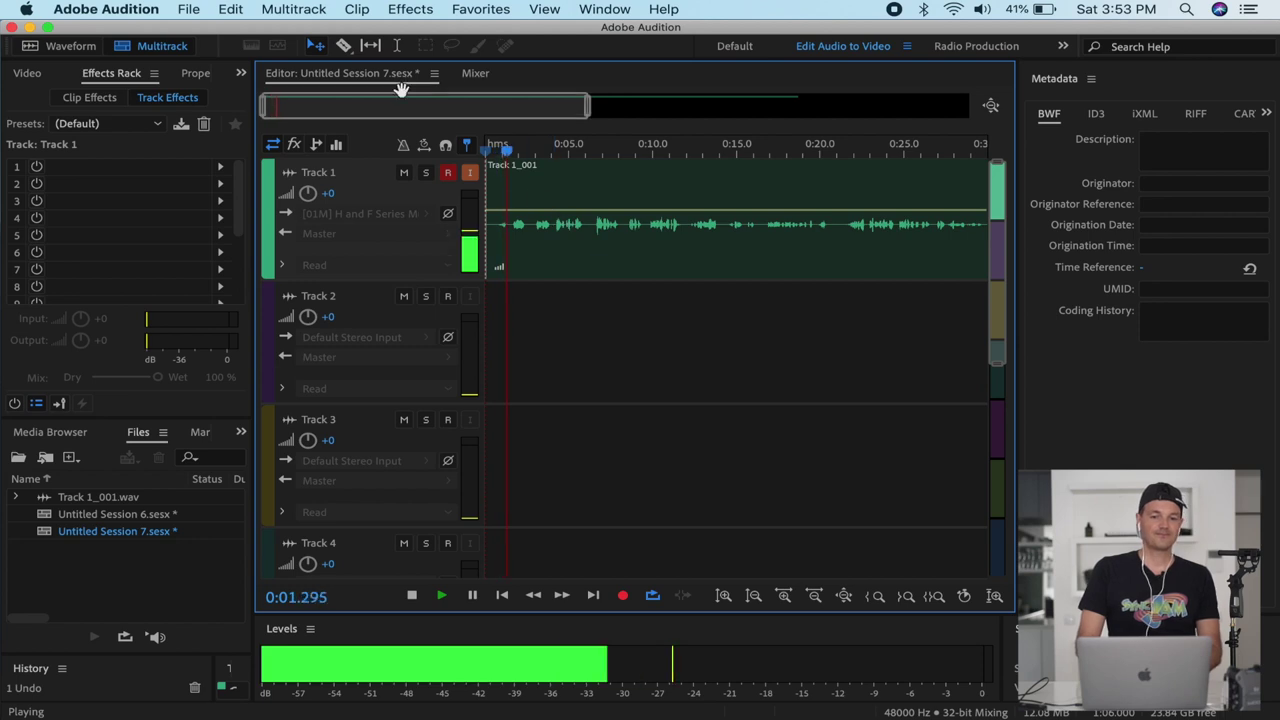
Add the Native Instruments Raum AU effect to Track 1 during playback, then close its window and stop playback.
{"action": "left_click", "coordinate": [408, 9]}
{"action": "mouse_move", "coordinate": [444, 434]}
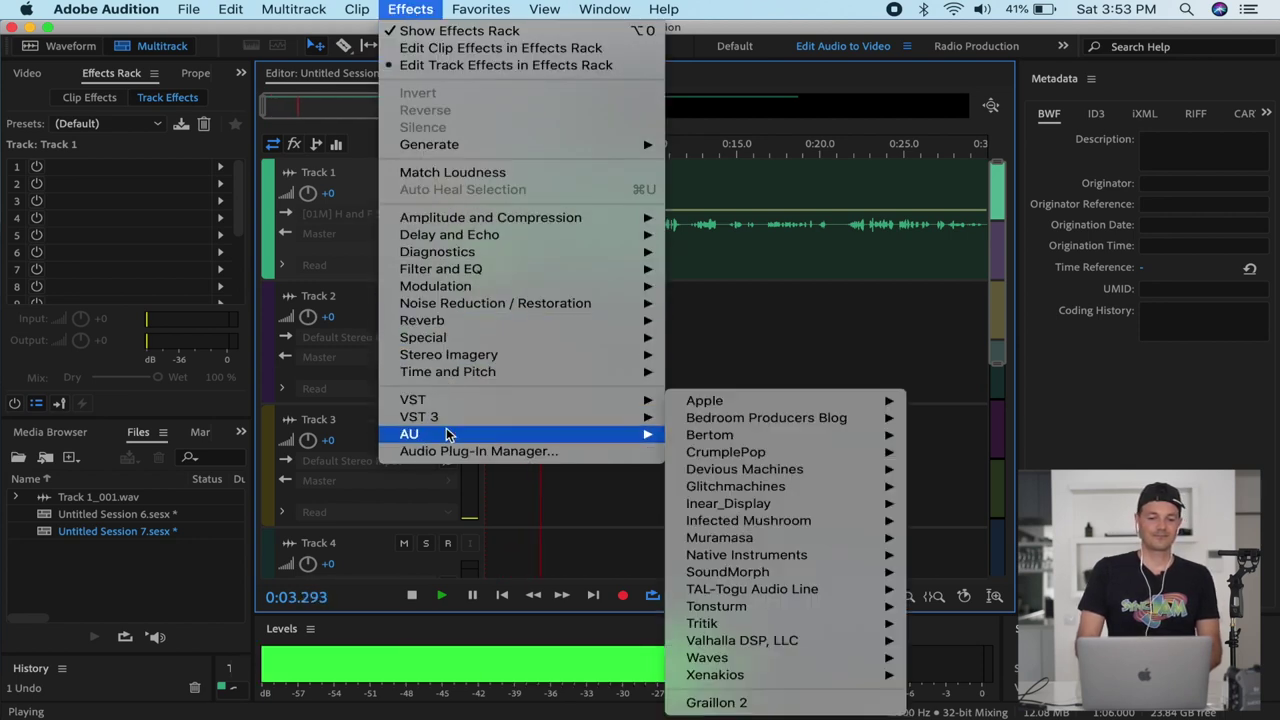
{"action": "mouse_move", "coordinate": [748, 556]}
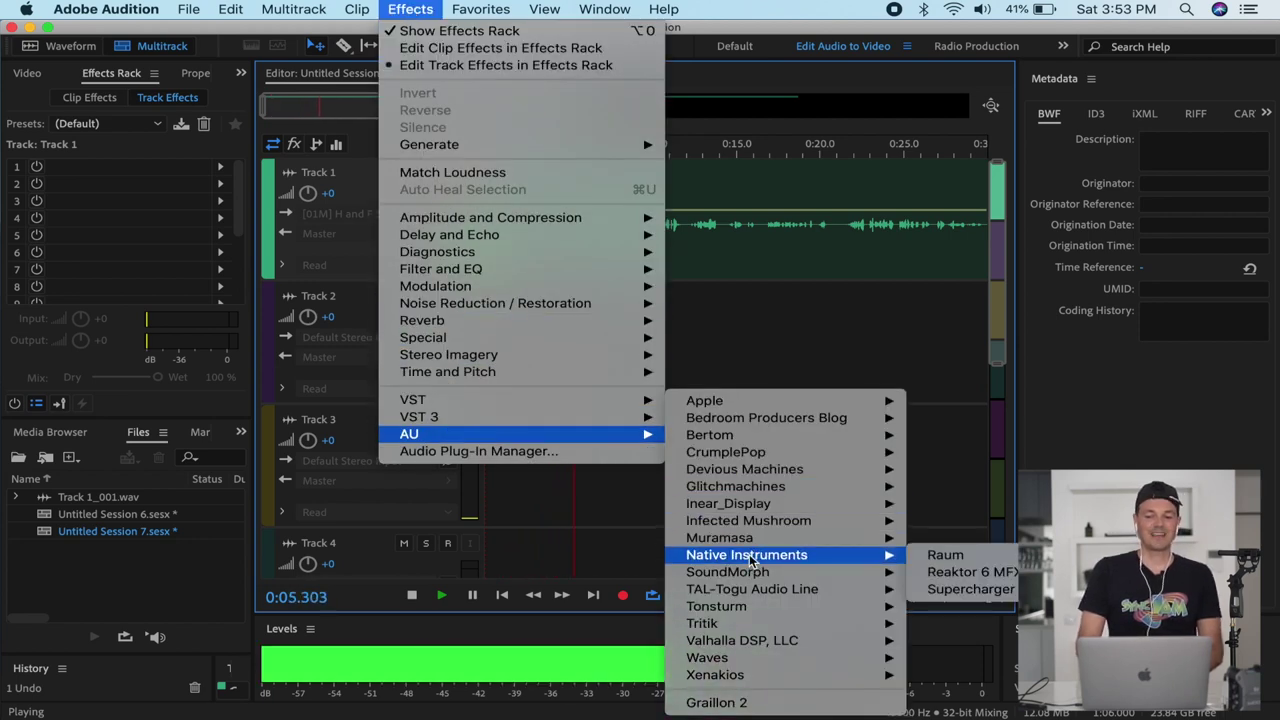
{"action": "mouse_move", "coordinate": [890, 568]}
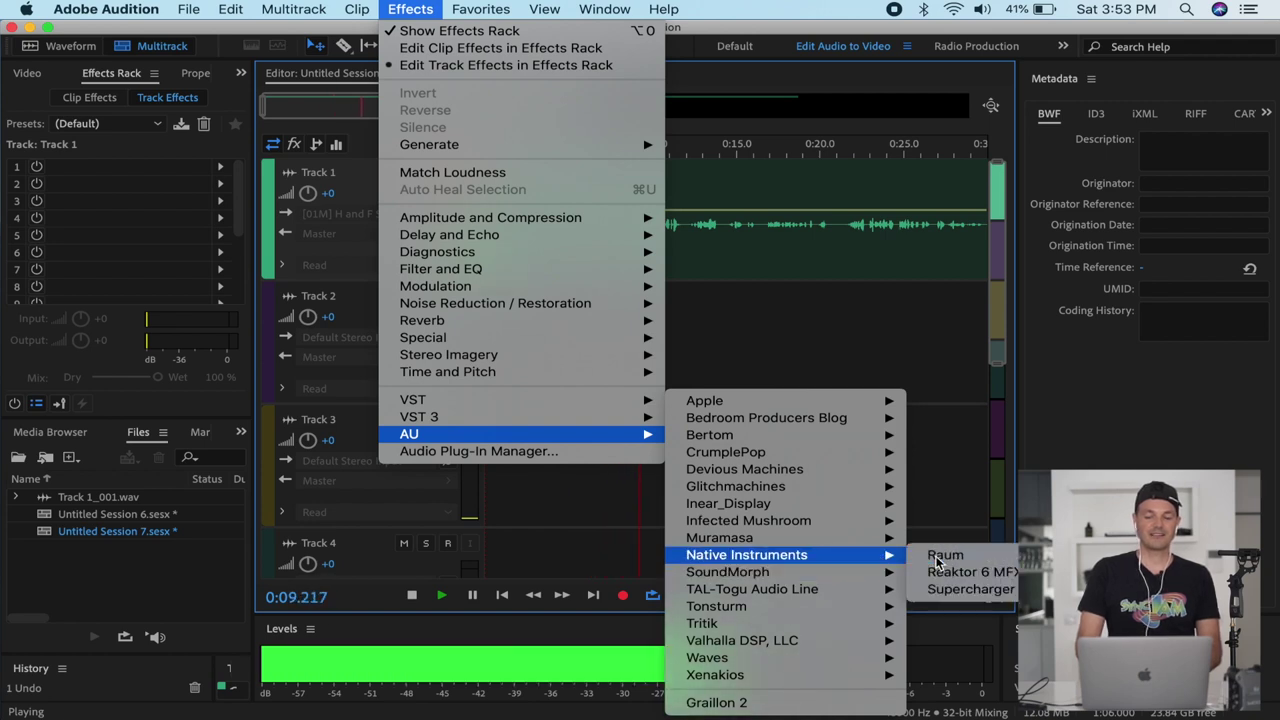
{"action": "left_click", "coordinate": [940, 556]}
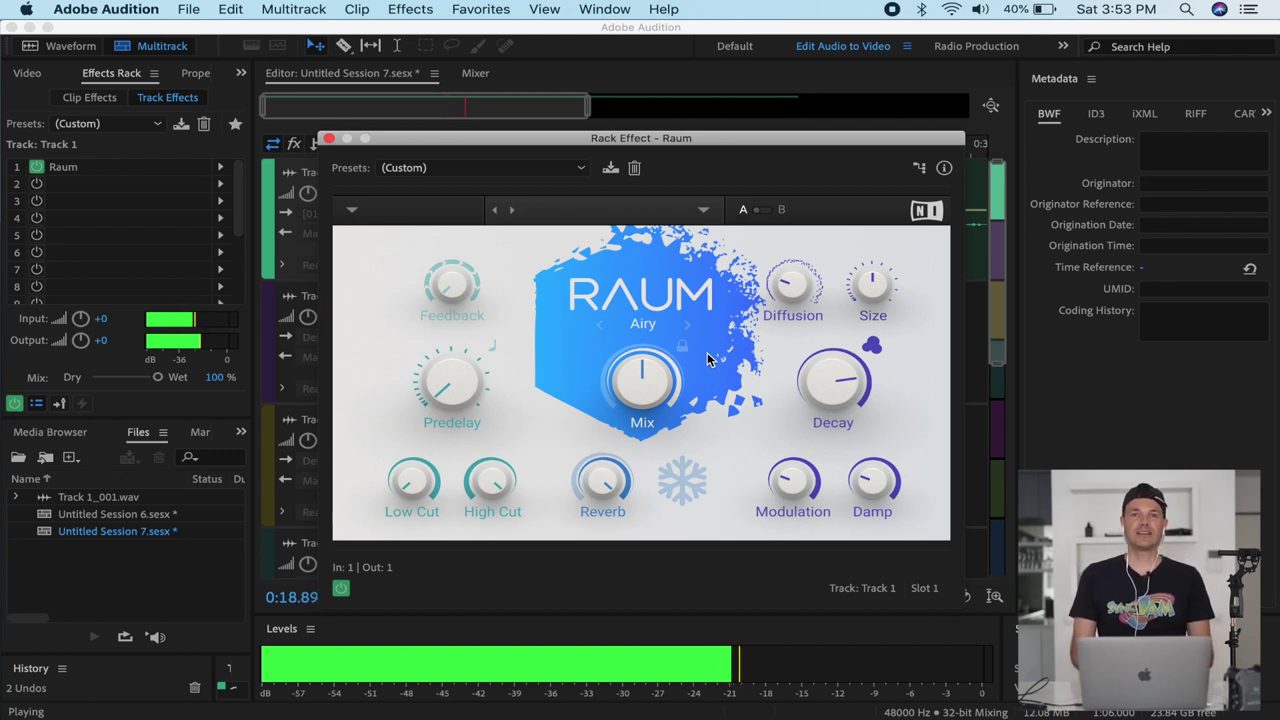
{"action": "left_click", "coordinate": [329, 139]}
{"action": "key", "text": "space"}
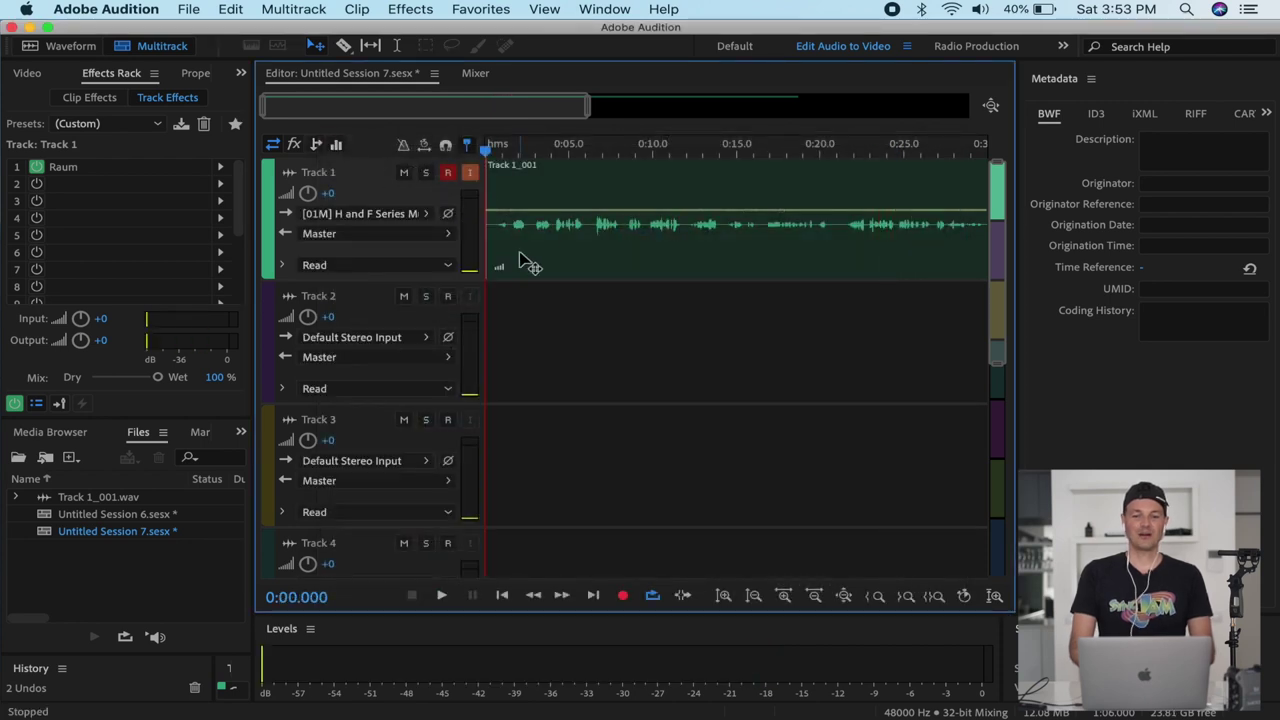